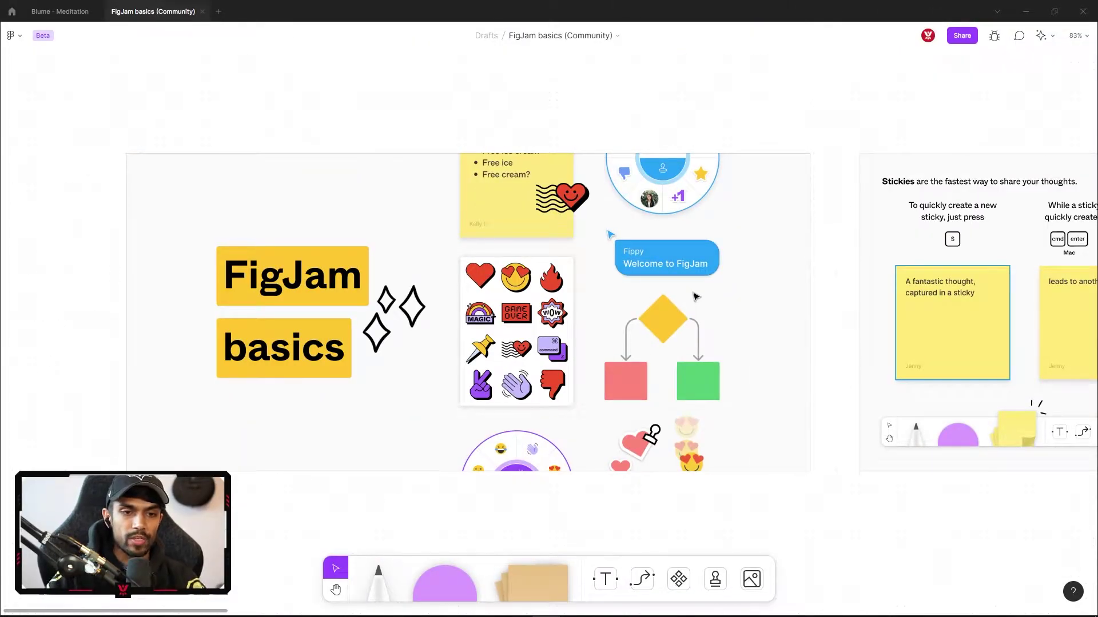
Add a sticky note over the first dashed box, with "Hello" and "dsfdsfdf" on separate lines.
left_click_drag(661, 351, 664, 348)
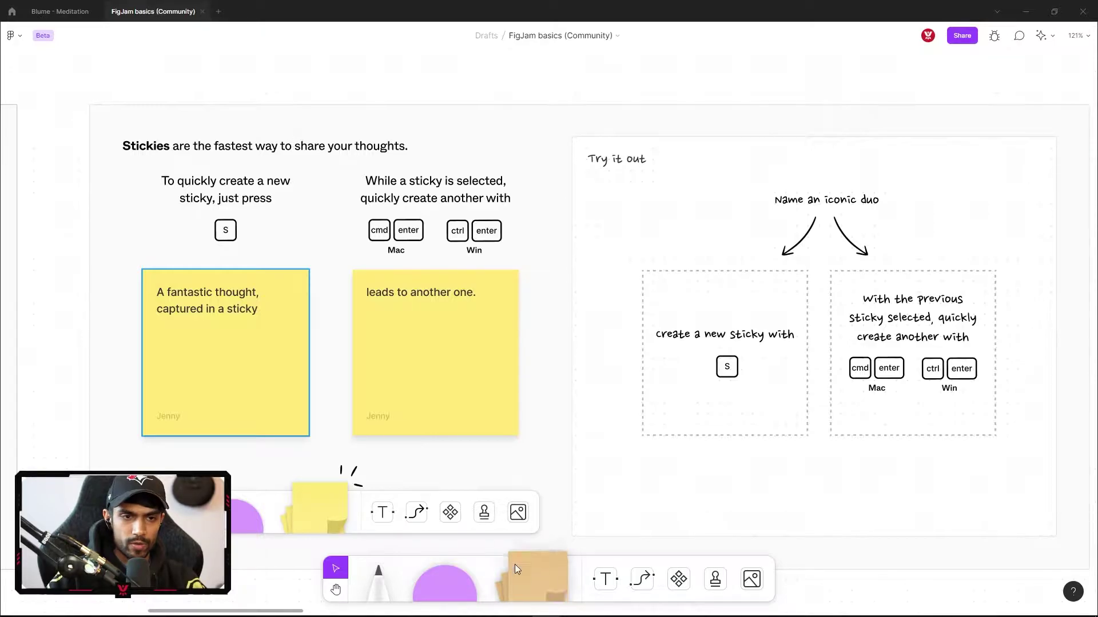
left_click(541, 573)
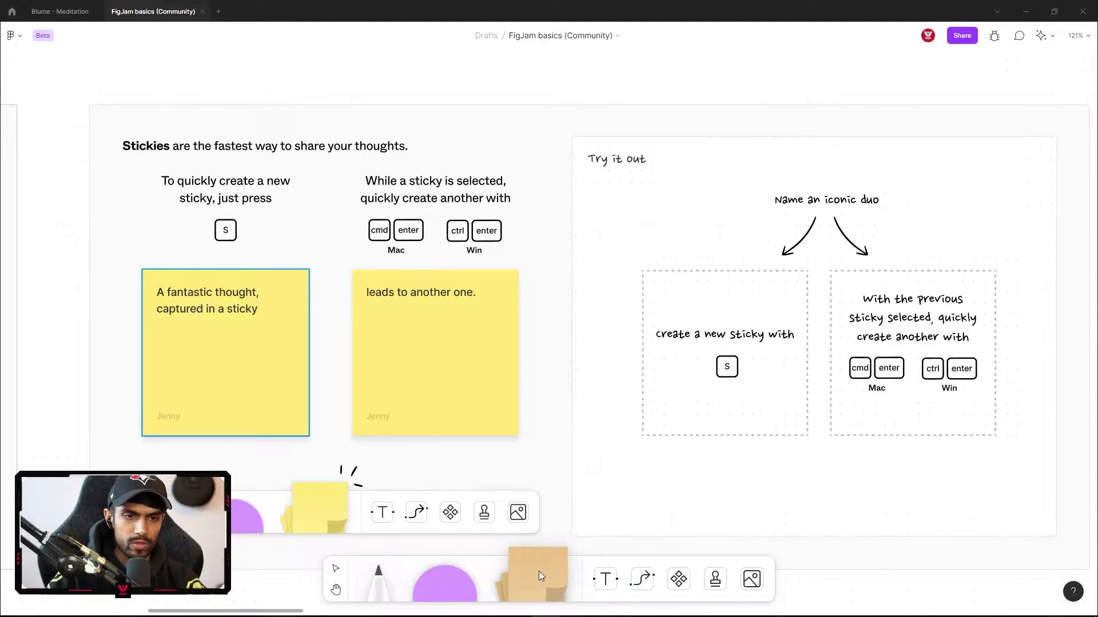
left_click(720, 352)
type("Hello")
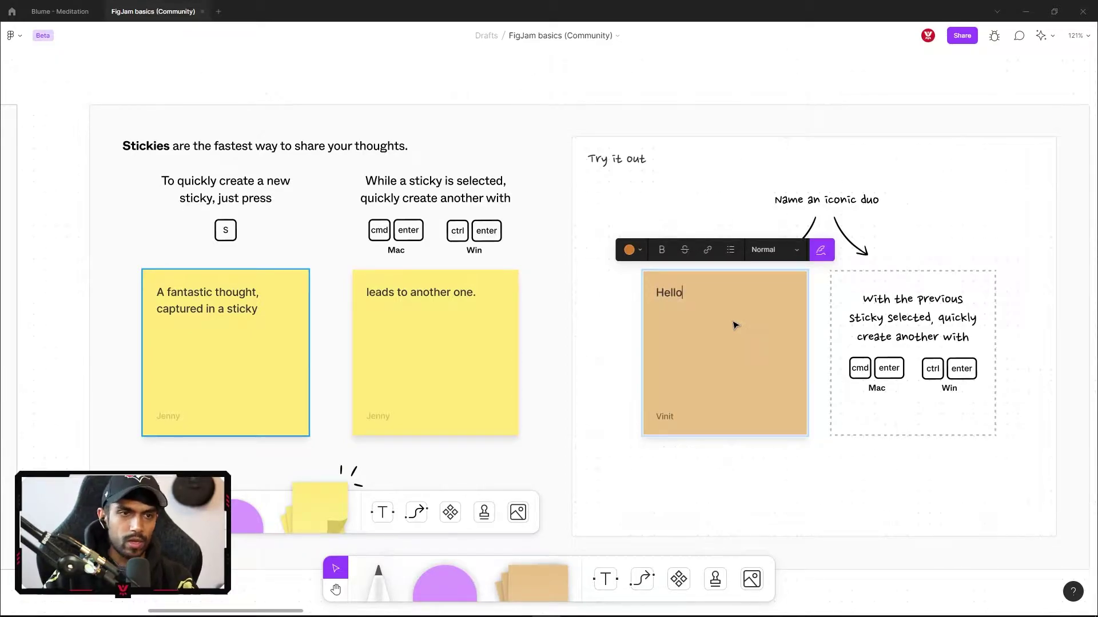
key("Return")
type("dsfdsfdf")
Colour the new sticky red and make all its text bold with strikethrough.
key("ctrl+a")
left_click(632, 250)
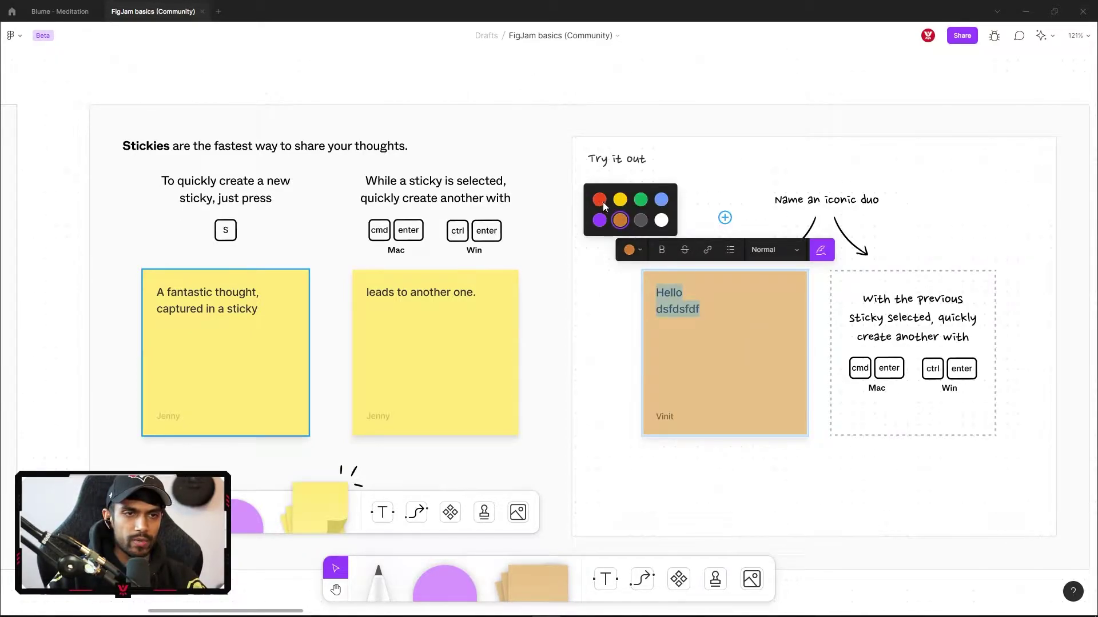
left_click(600, 199)
left_click(662, 250)
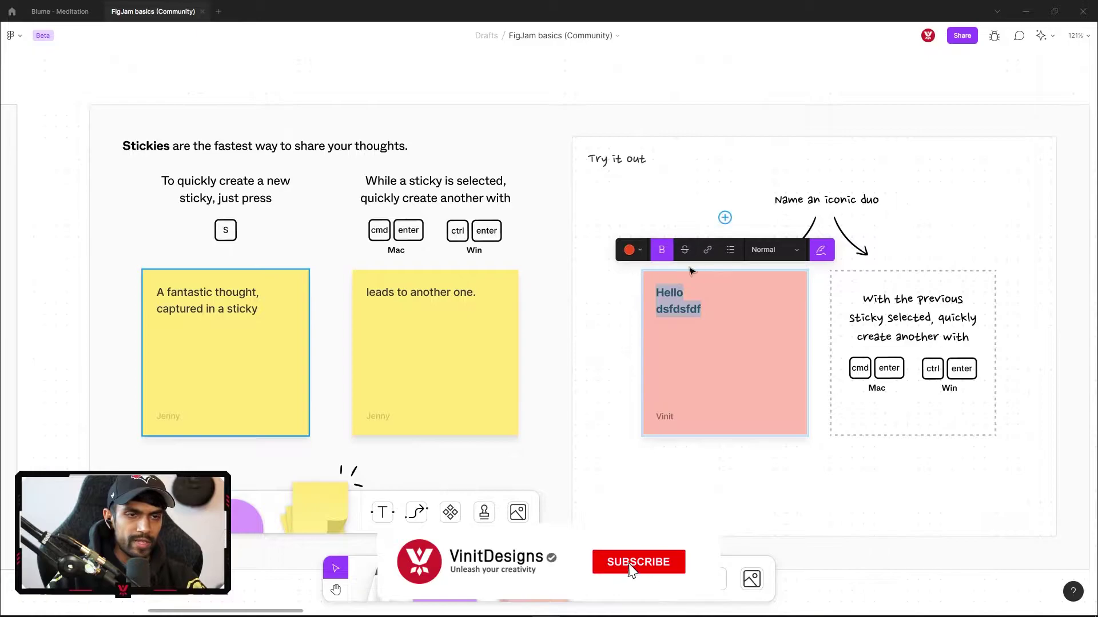
left_click(684, 250)
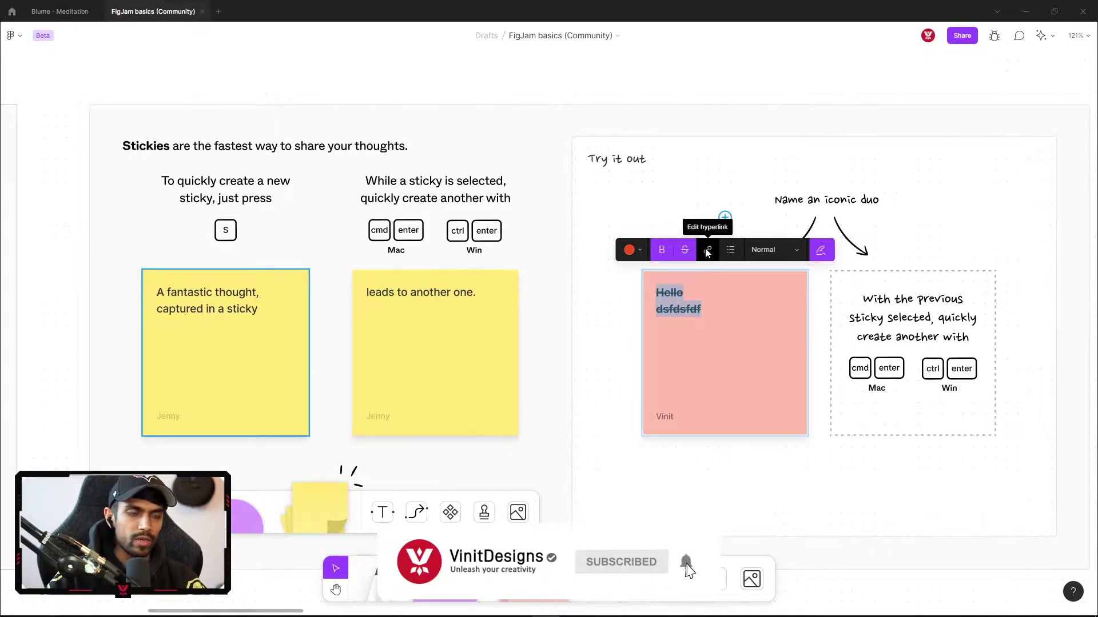
left_click(708, 249)
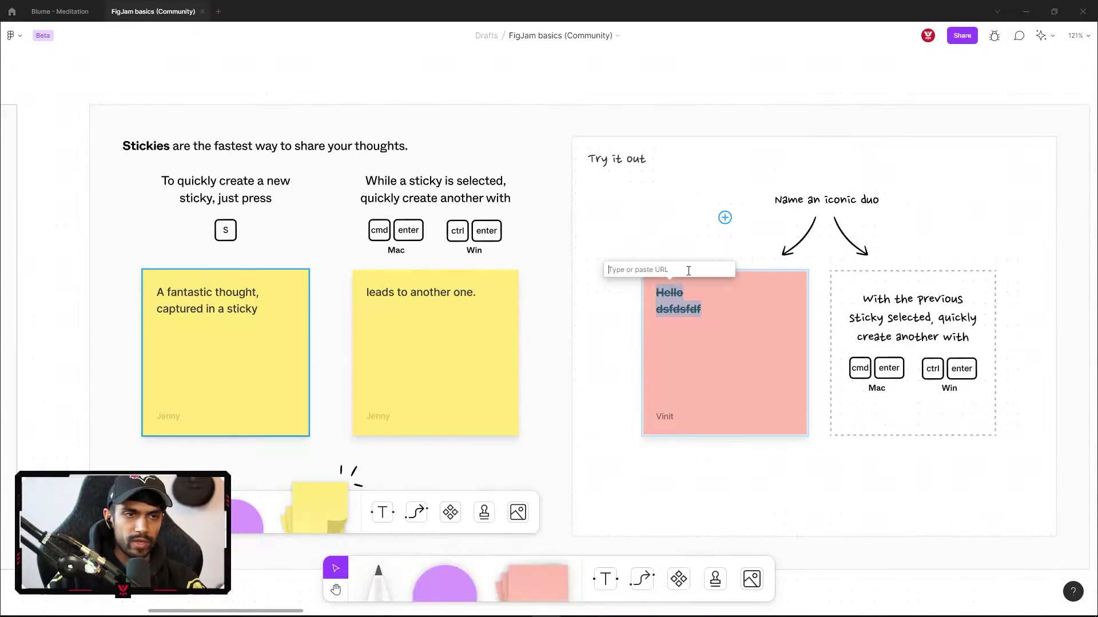
key("Escape")
left_click(731, 293)
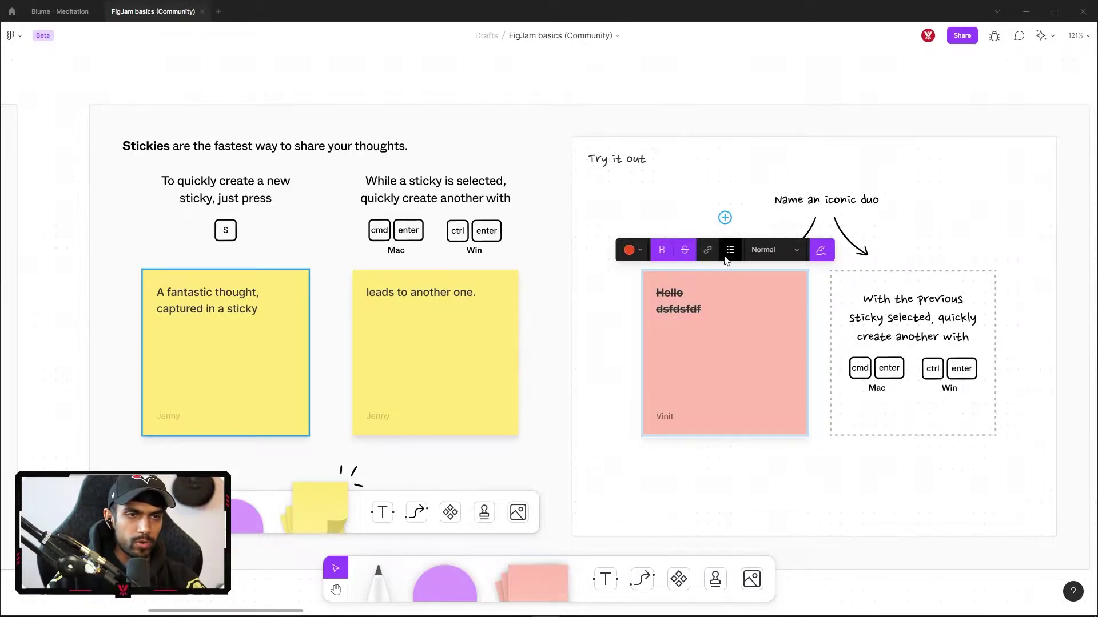
Turn the red sticky's text into a bulleted list and add a third bullet reading "Hello".
left_click(726, 258)
left_click(721, 308)
left_click(735, 252)
key("Return")
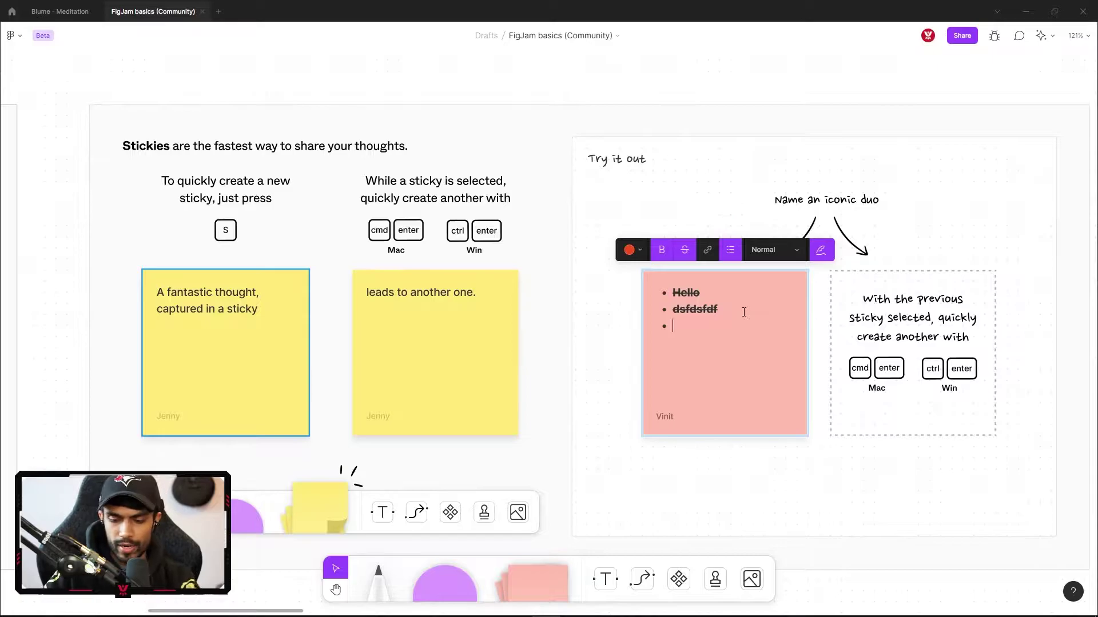
type("Hello")
key("Return")
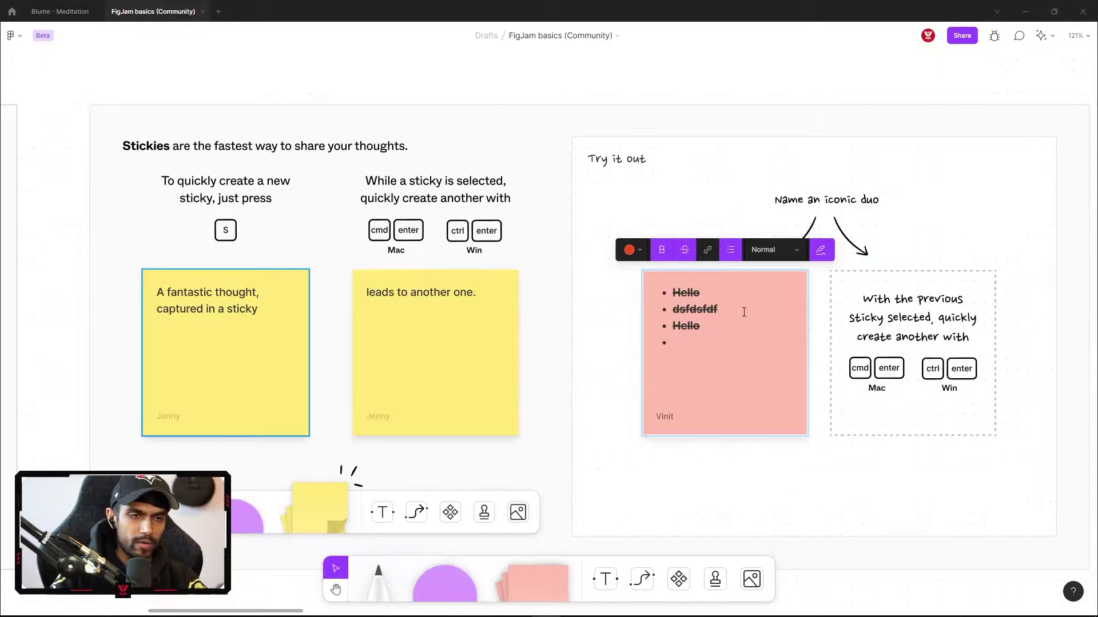
key("BackSpace")
Set all text on the red sticky to Subheading size and hide its author name.
key("ctrl+a")
left_click(766, 250)
left_click(767, 262)
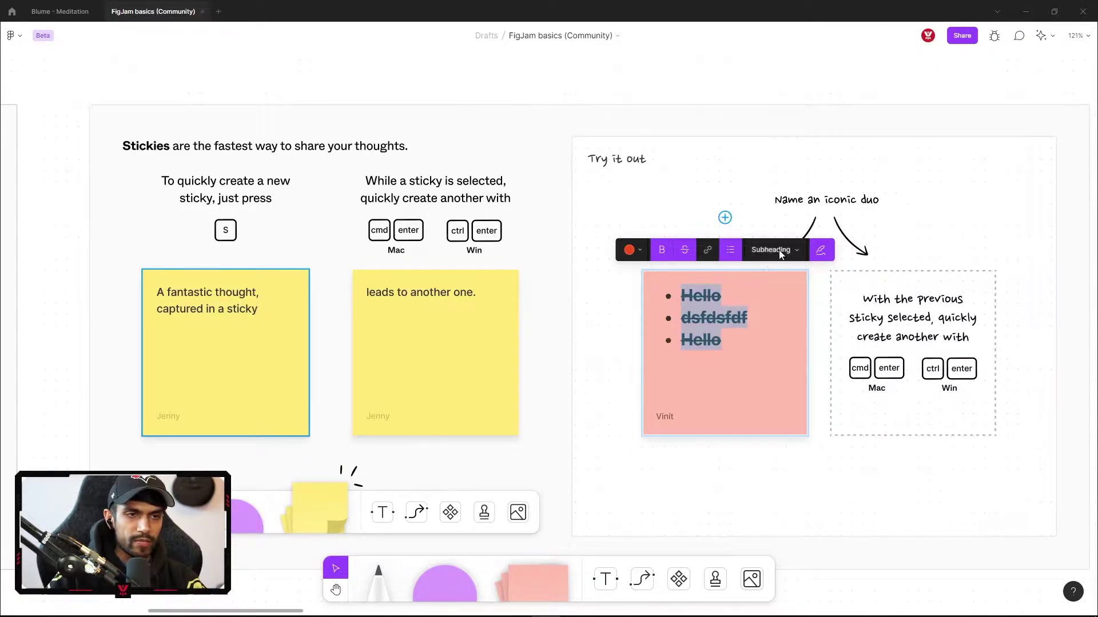
left_click(780, 251)
left_click(780, 220)
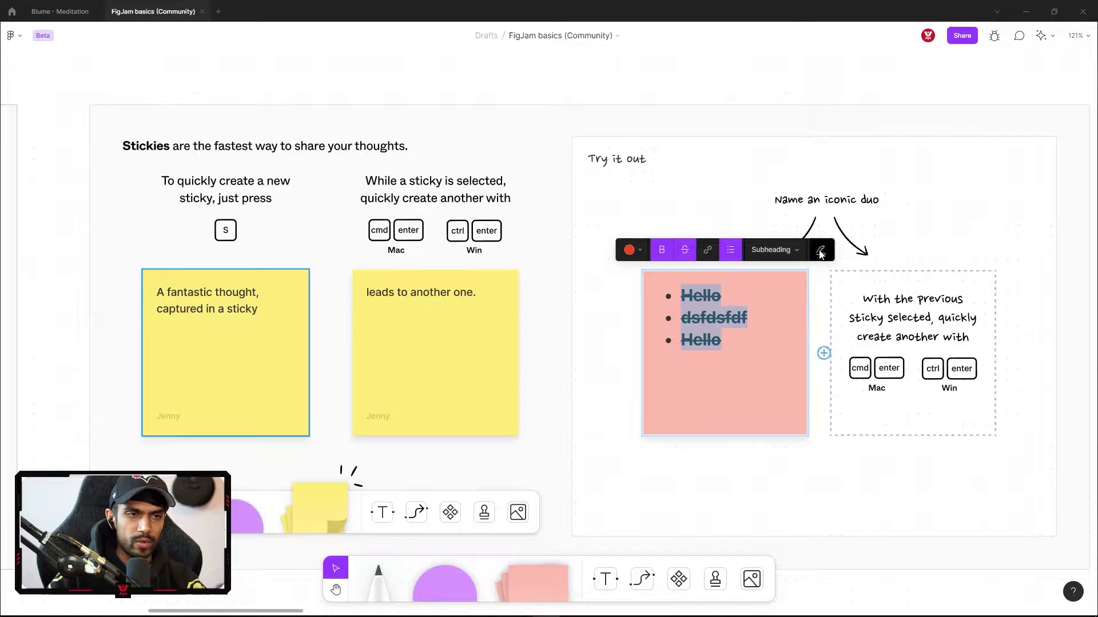
key("Escape")
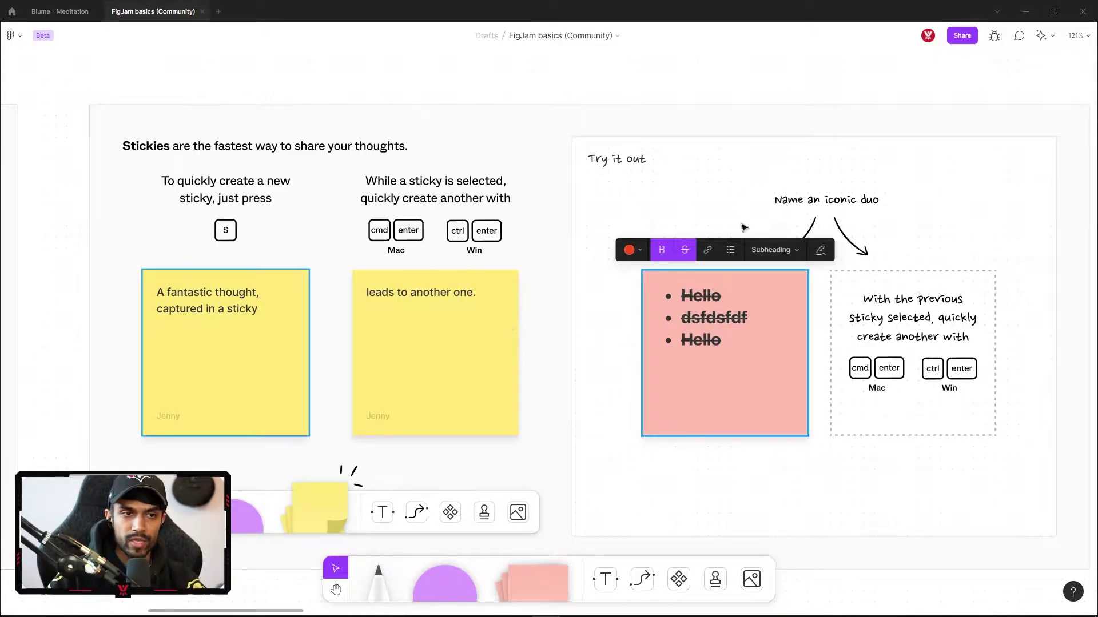
key("Escape")
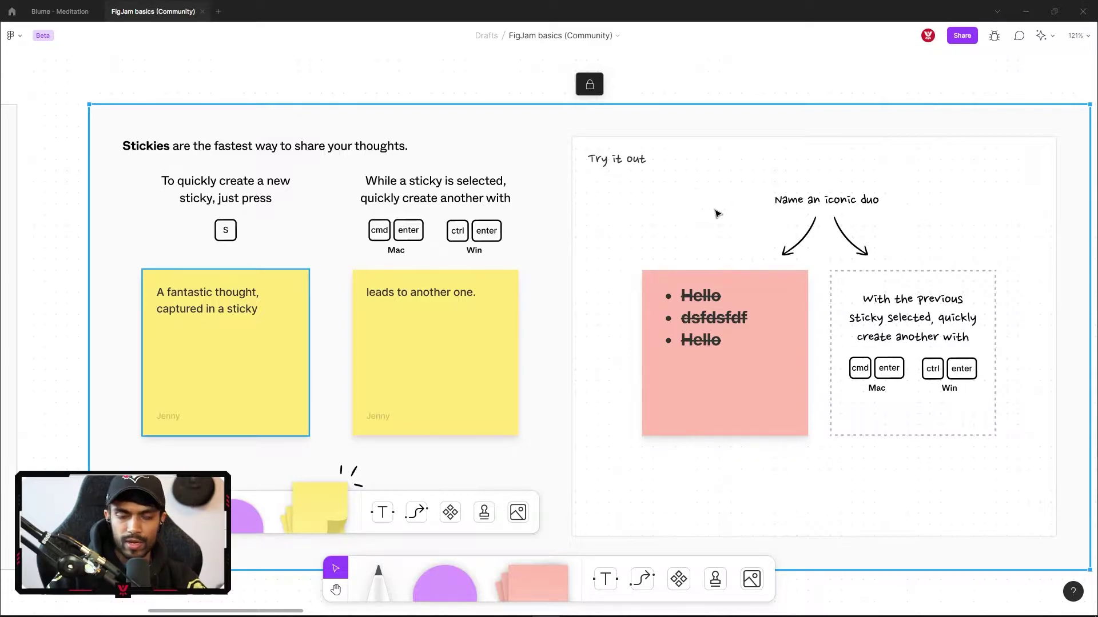
Place a blank sticky over the second dashed box and delete it.
key("s")
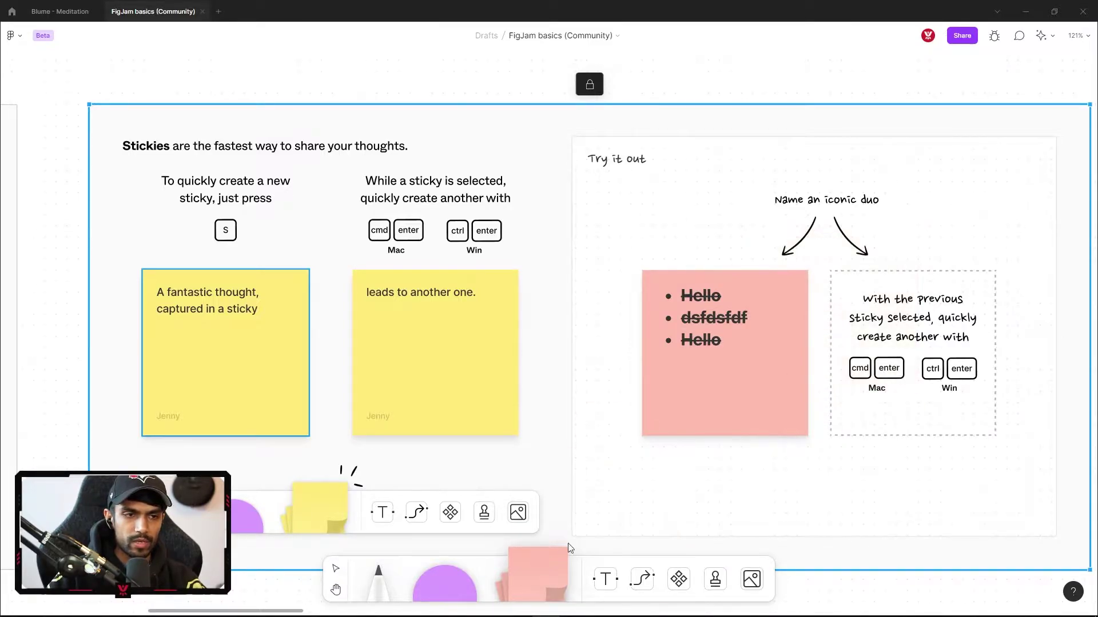
left_click(913, 354)
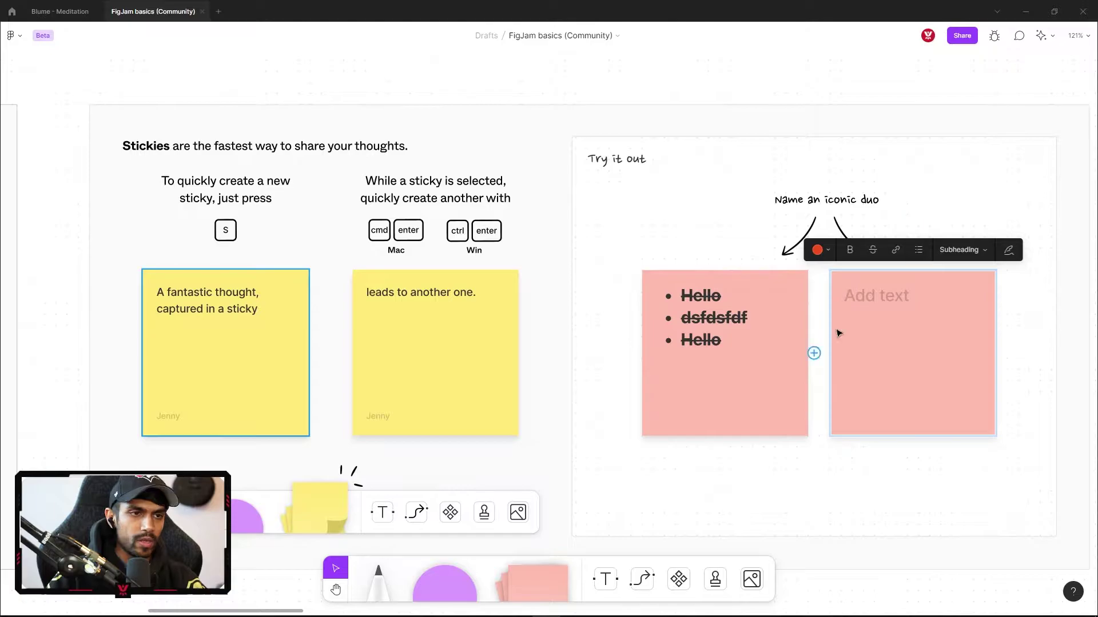
key("Escape")
key("Delete")
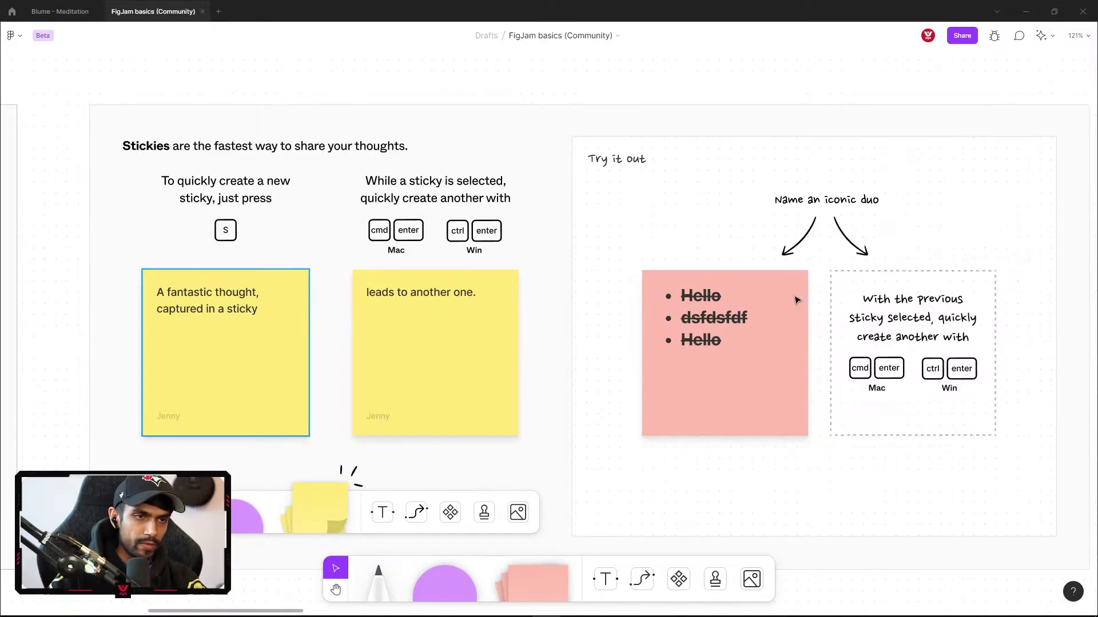
Add two more stickies in a row to the right of the red bulleted sticky.
left_click(788, 288)
mouse_move(827, 352)
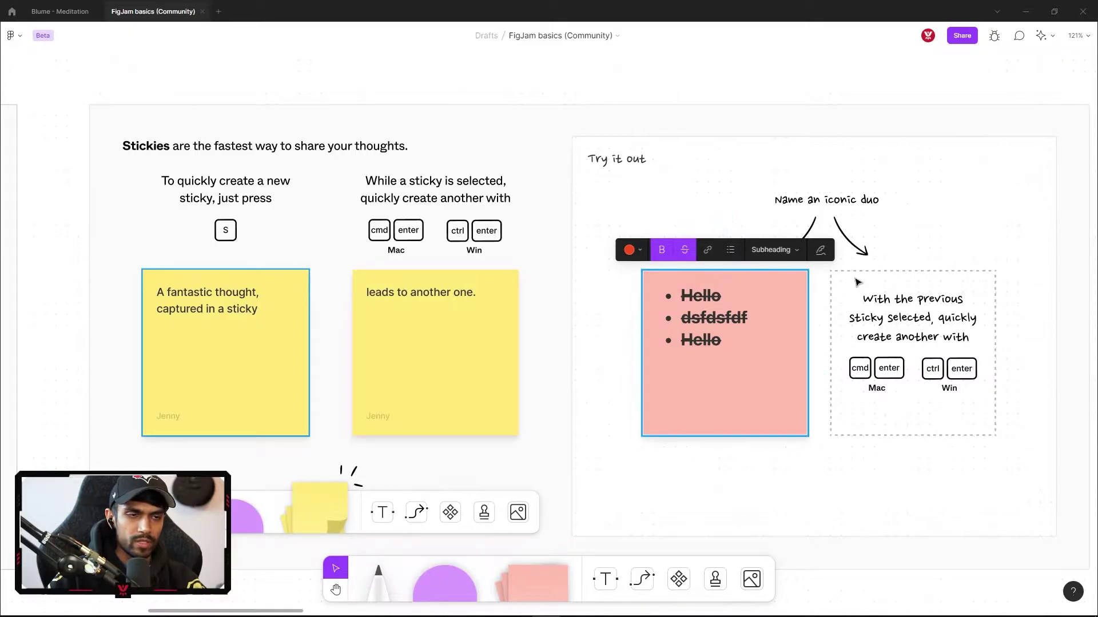
left_click(824, 352)
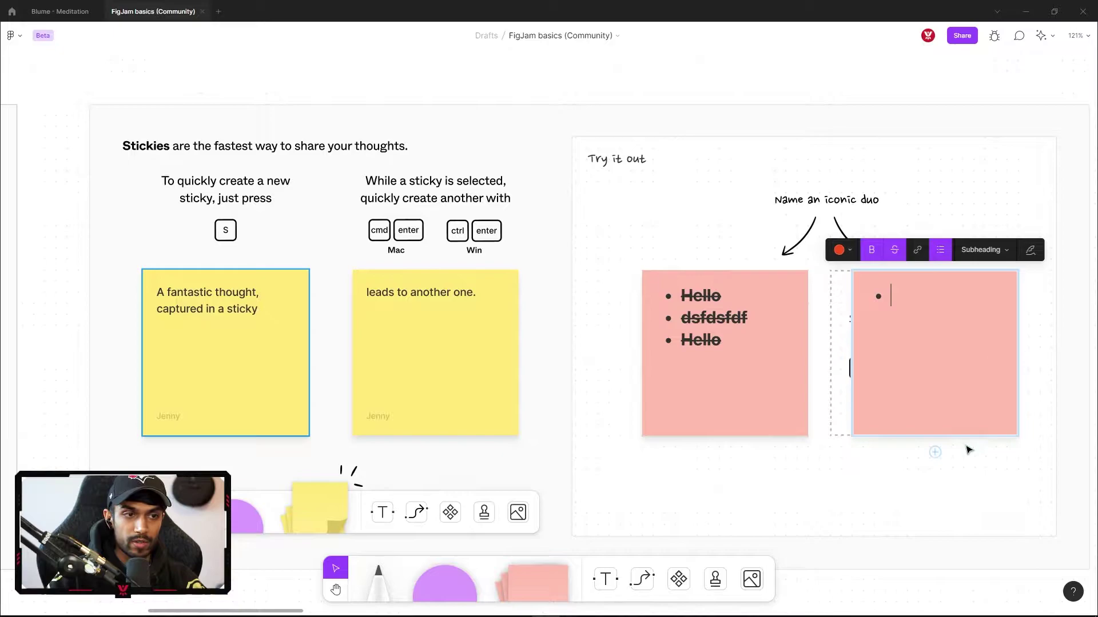
left_click(777, 280)
left_click(914, 276)
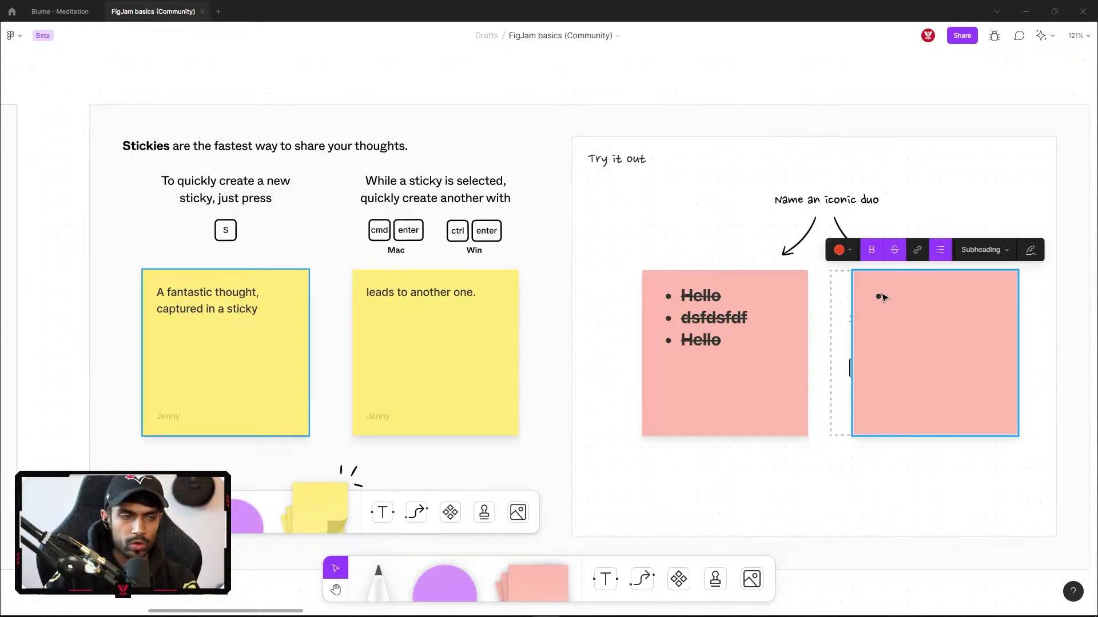
key("ctrl+Return")
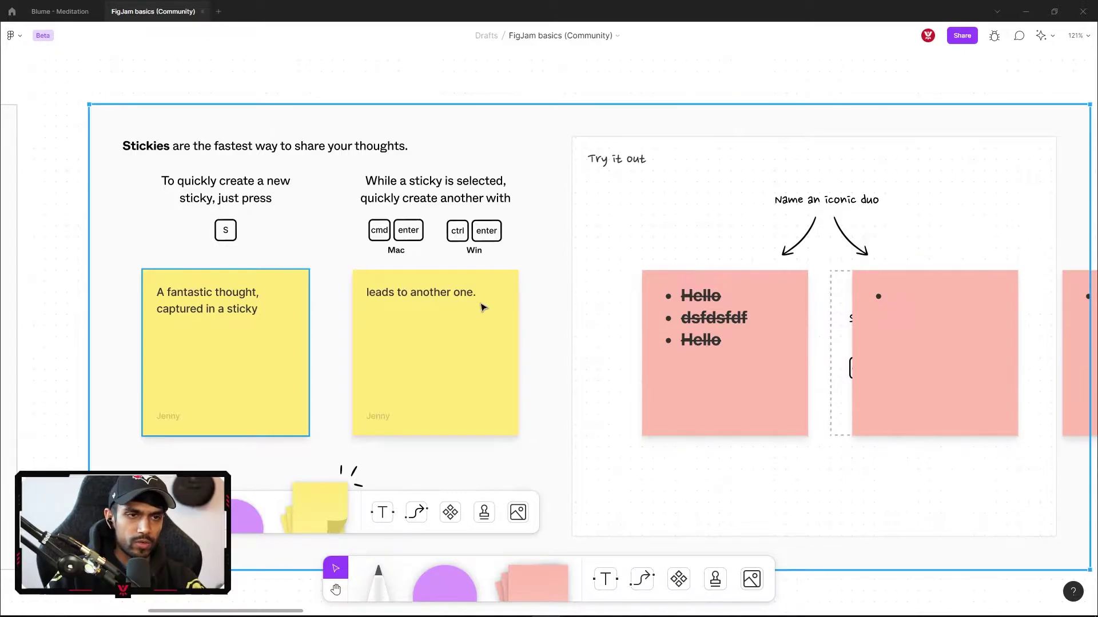
Change the "Has ice cream?" diamond in the Connectors try-it-out area to a circle.
scroll(914, 246, "right", 5)
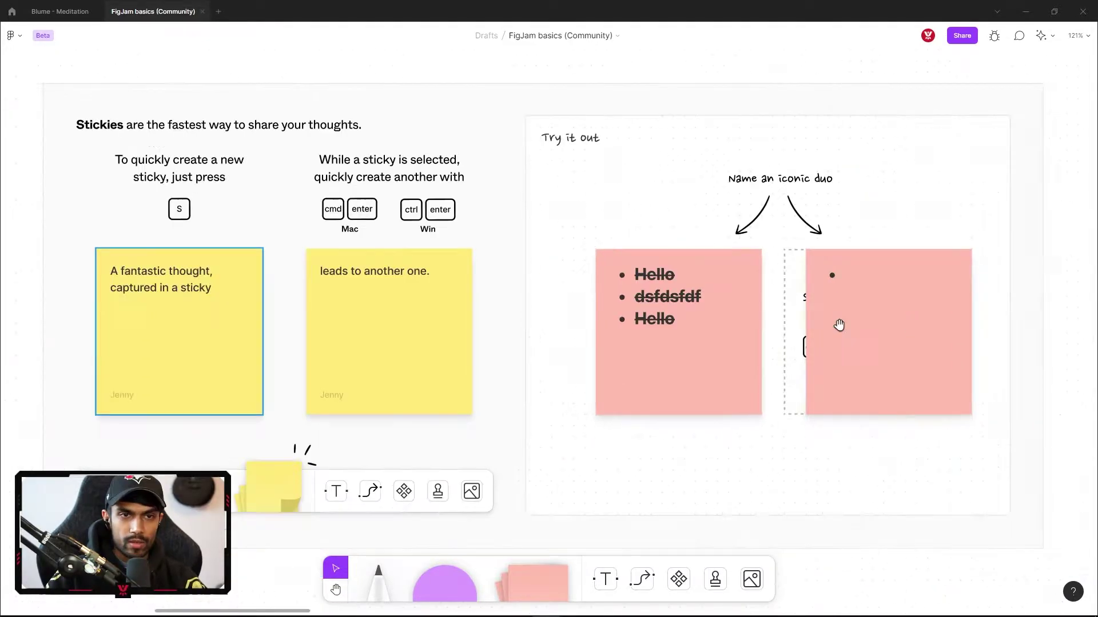
left_click_drag(838, 324, 354, 315)
left_click_drag(781, 306, 229, 297)
scroll(229, 297, "right", 1)
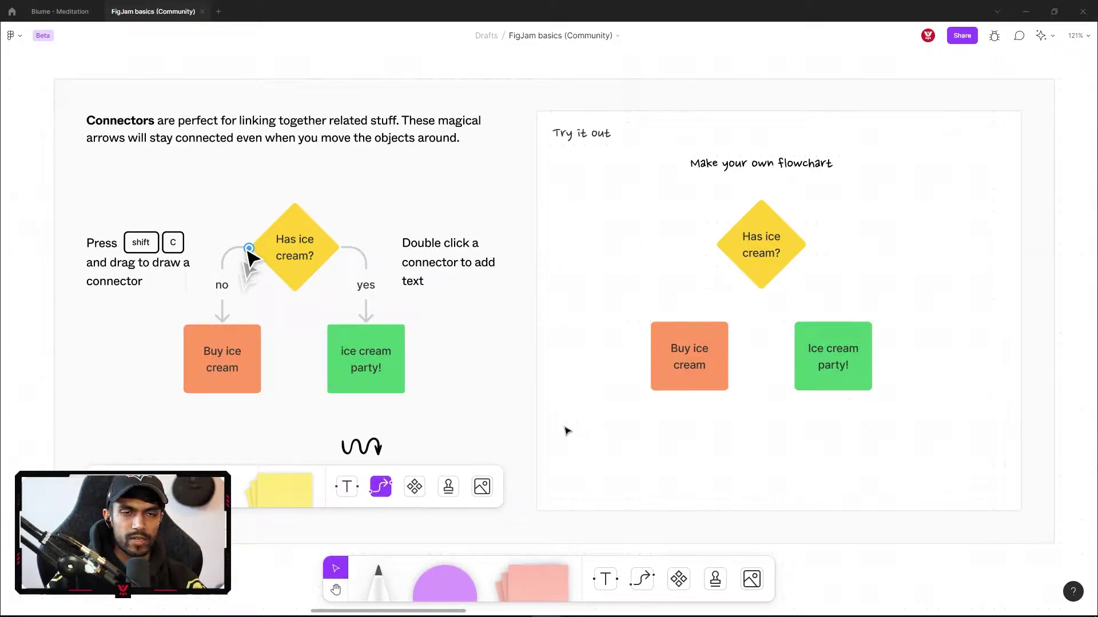
left_click(762, 222)
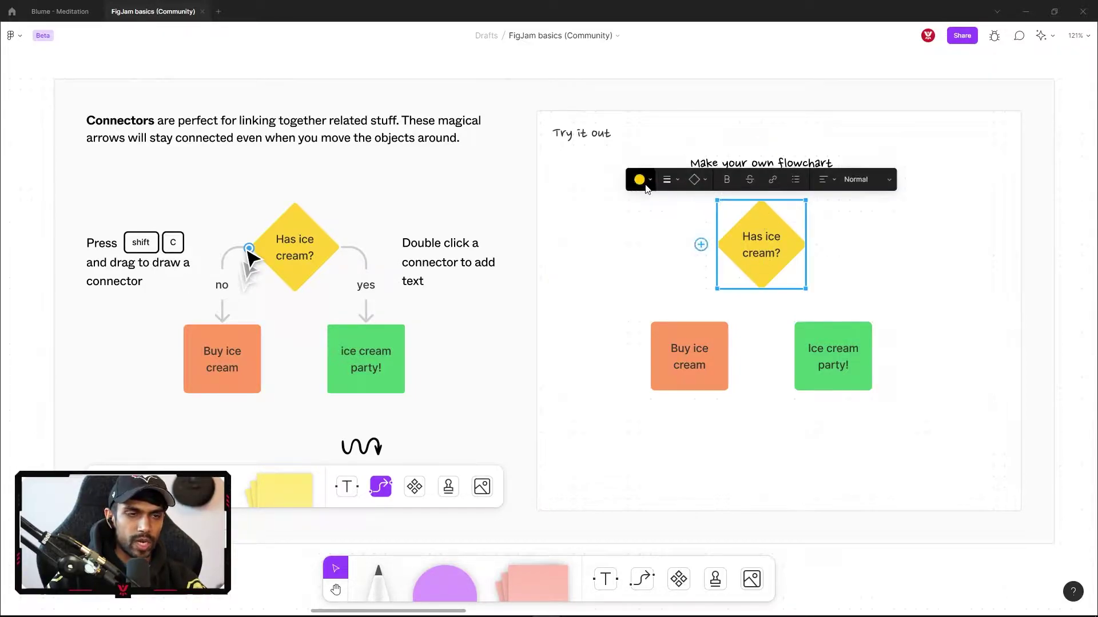
left_click(693, 180)
left_click(689, 130)
Replace the circle's text with "dsfdsfdsf" and set its fill to orange-brown.
double_click(755, 238)
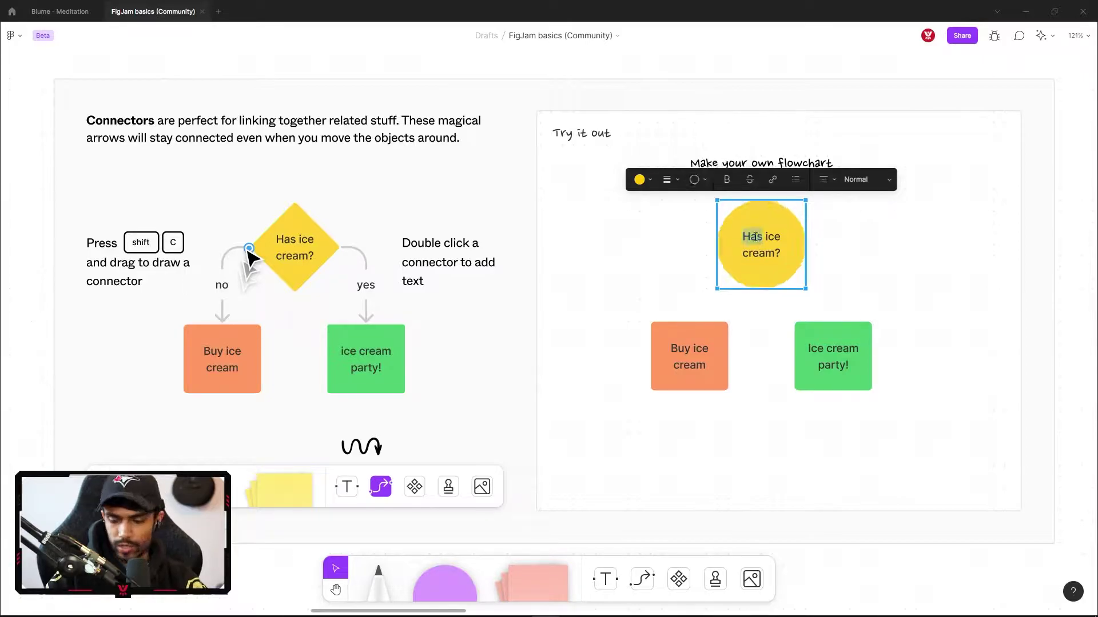
key("ctrl+a")
type("asfdsfdsf")
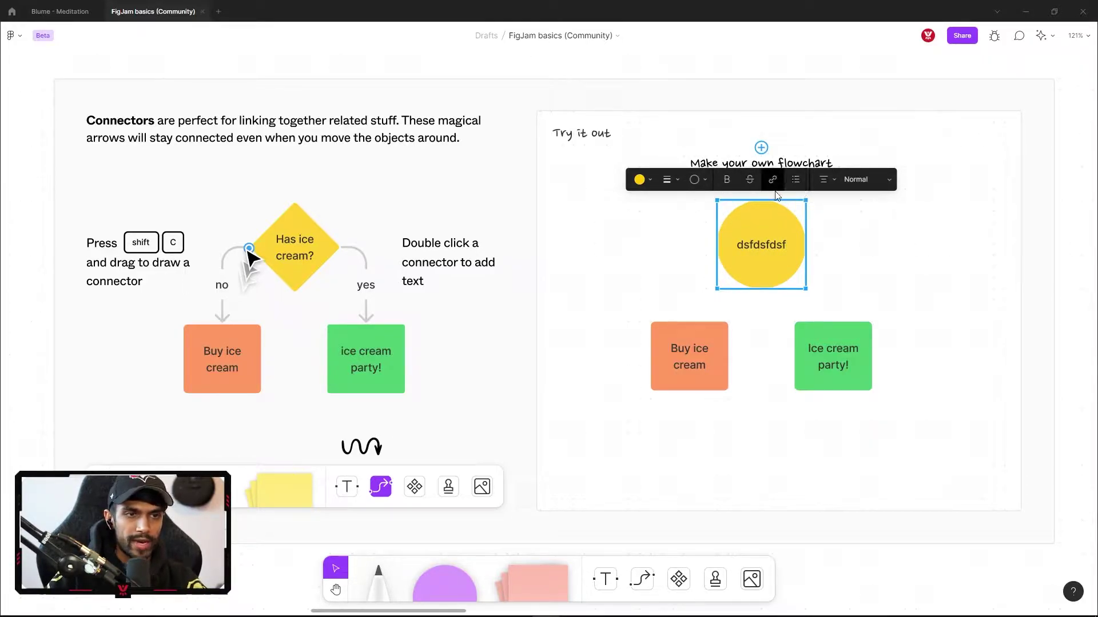
double_click(764, 244)
left_click(640, 180)
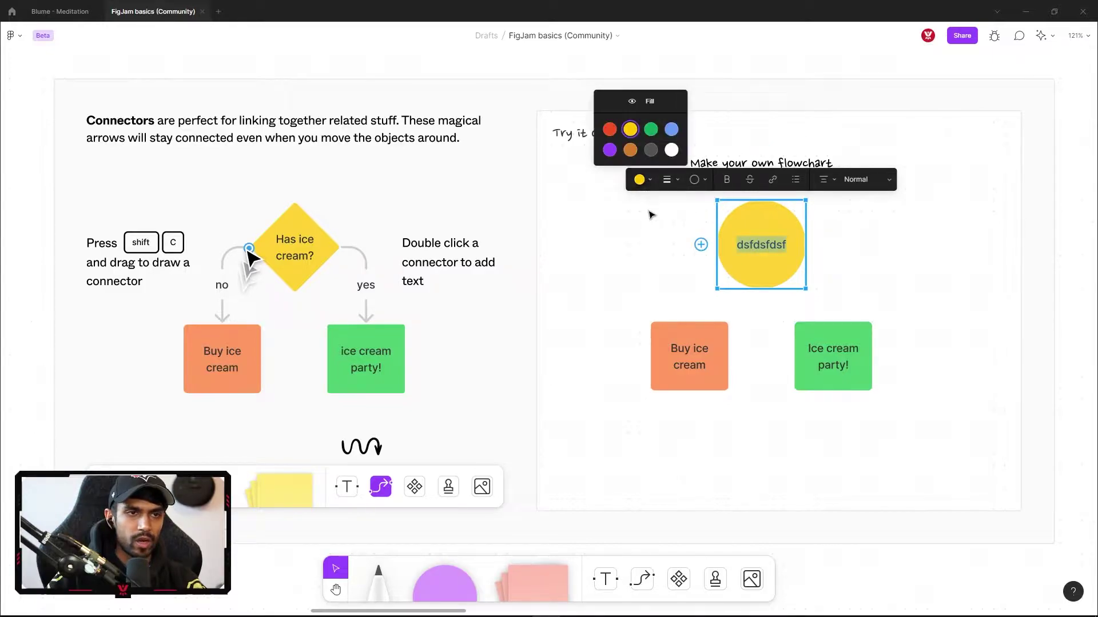
left_click(637, 148)
Add a blank circle connected by an arrow to the right of the "dsfdsfdsf" circle.
left_click(821, 245)
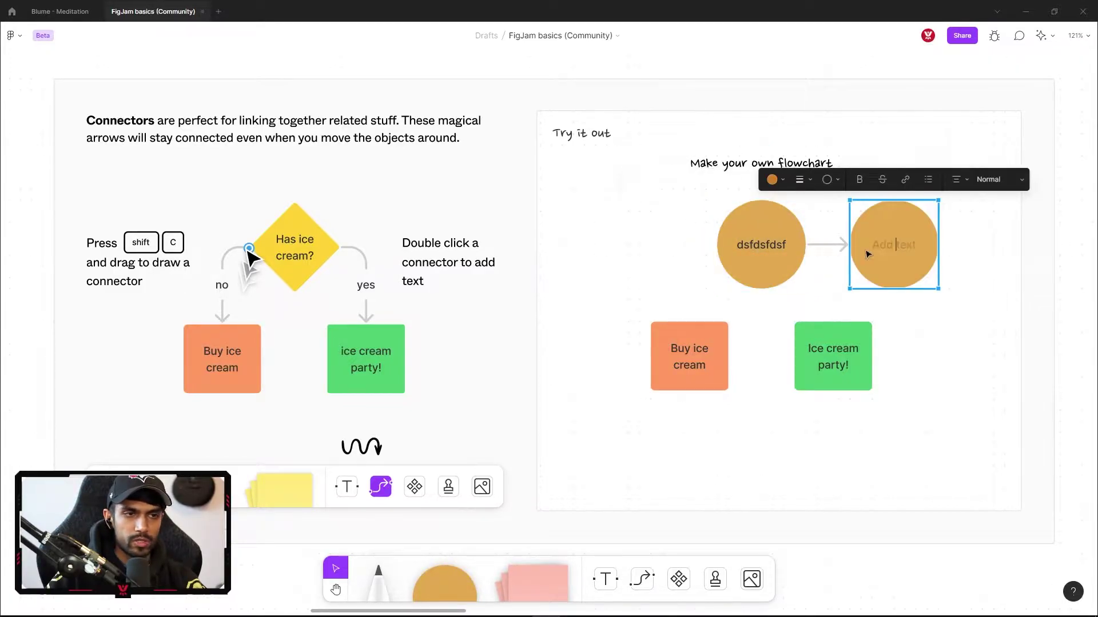
key("Escape")
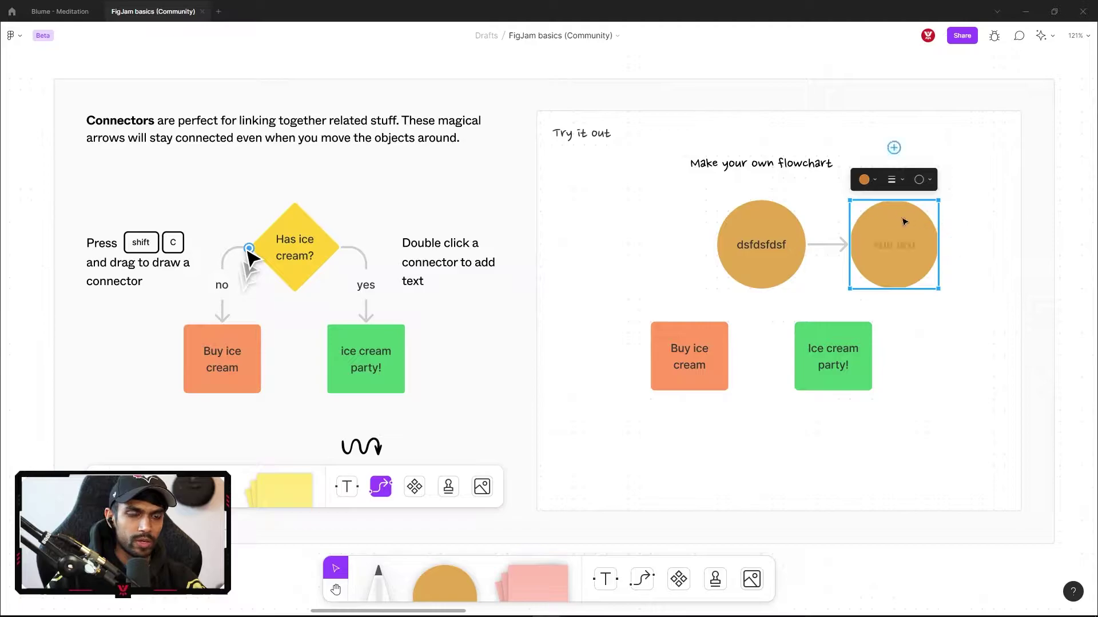
Try adding a third connected circle to the right of the blank circle.
key("ctrl+Return")
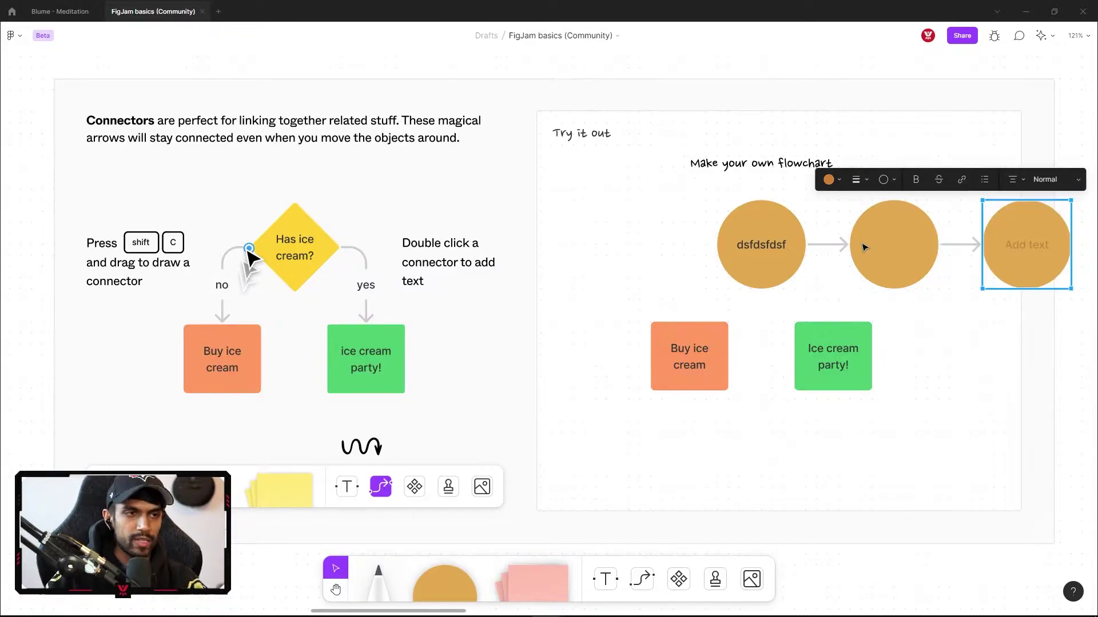
left_click(958, 327)
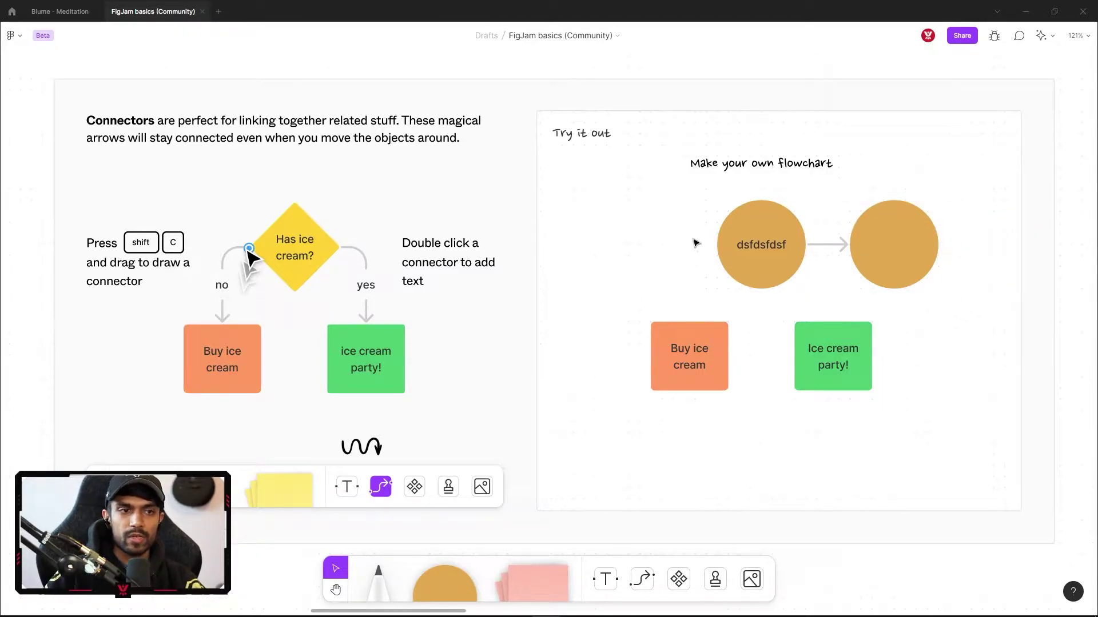
left_click(845, 247)
left_click(906, 246)
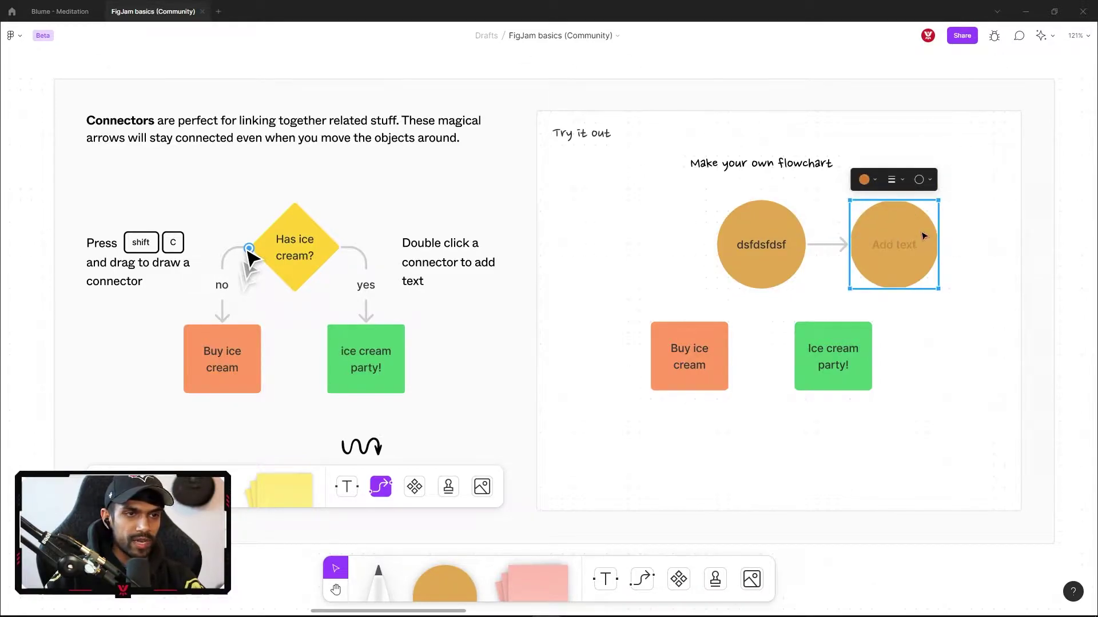
double_click(914, 231)
key("Escape")
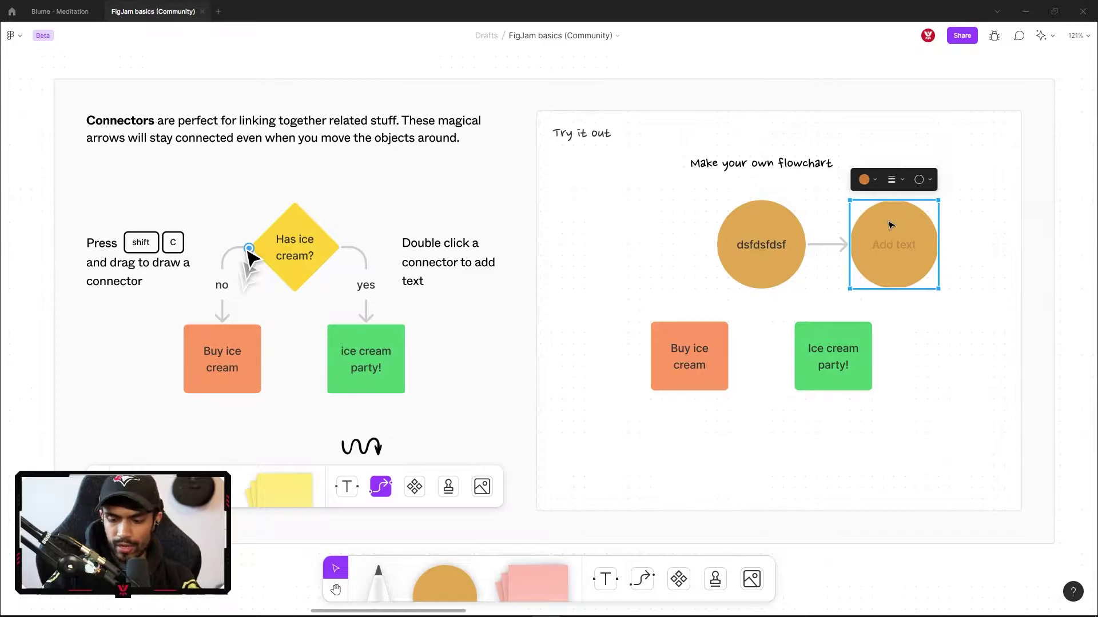
Draw an elbow connector from the bottom of the blank circle to the right side of the green "Ice cream party!" box.
key("shift+c")
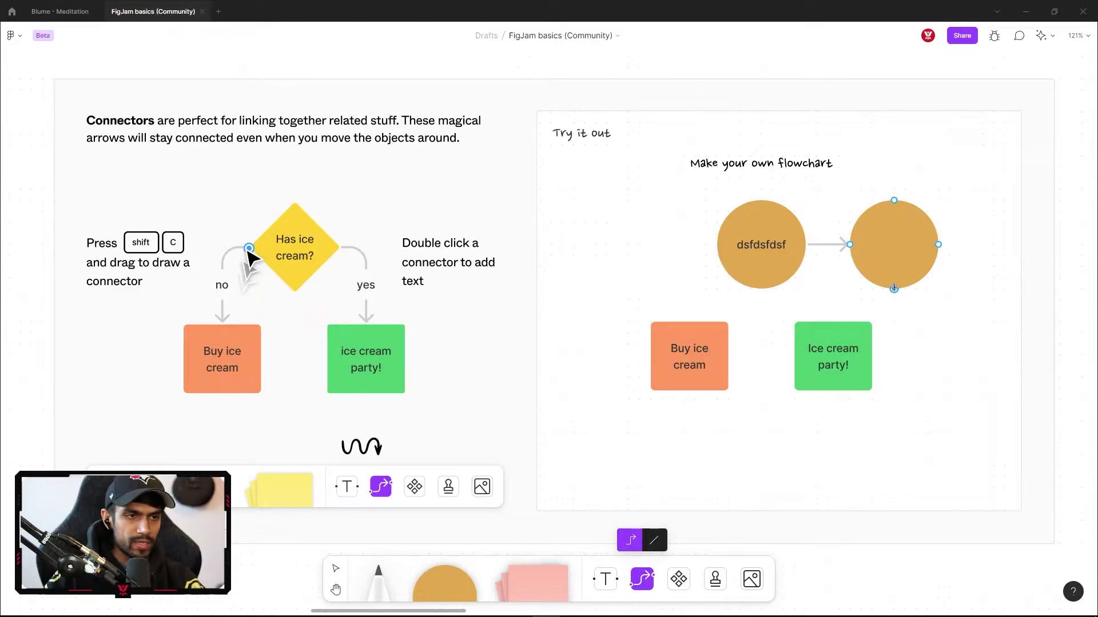
left_click_drag(894, 289, 873, 360)
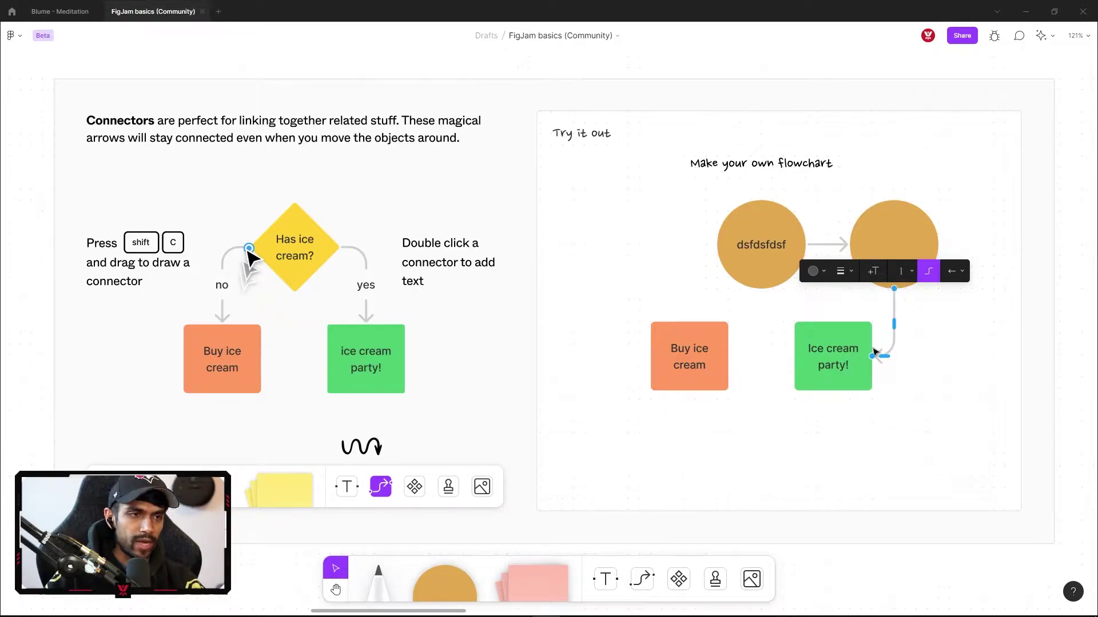
Make the connector between the blank circle and the green "Ice cream party!" box yellow with a thin dashed line.
left_click(816, 271)
left_click(803, 224)
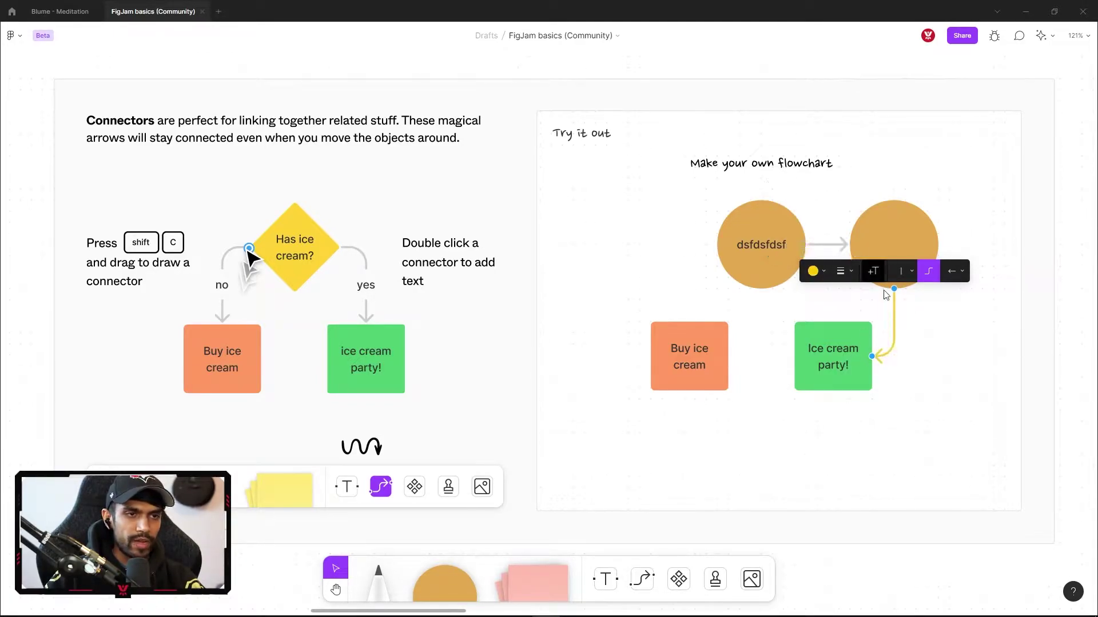
left_click(844, 273)
left_click(806, 246)
left_click(877, 250)
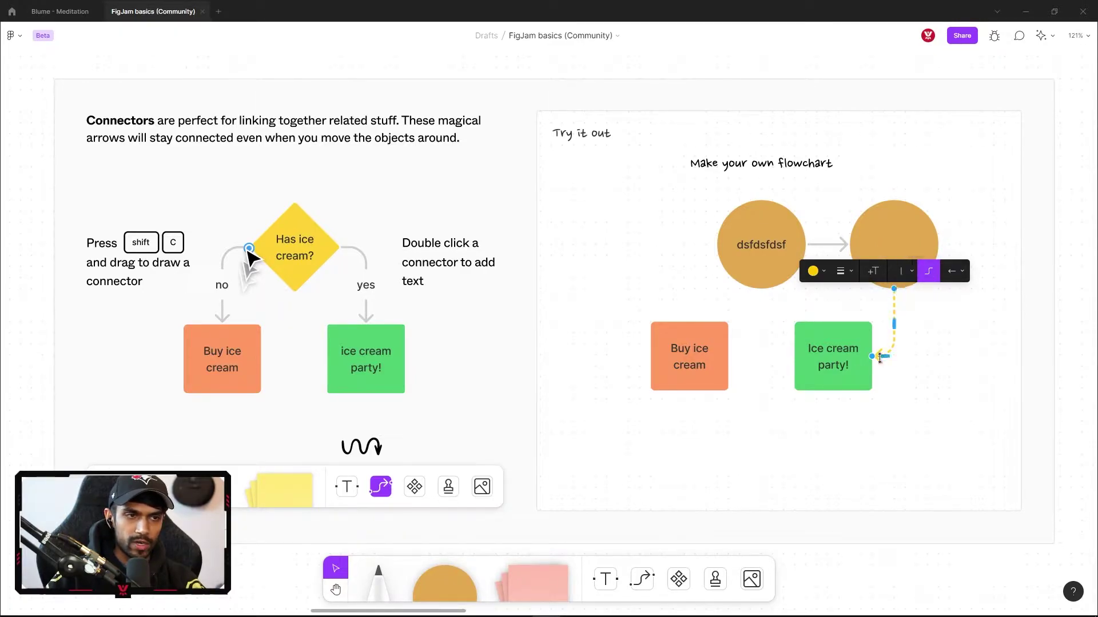
Switch the yellow dashed connector to a straight line shape and back to the elbow shape, and deselect it.
left_click(928, 271)
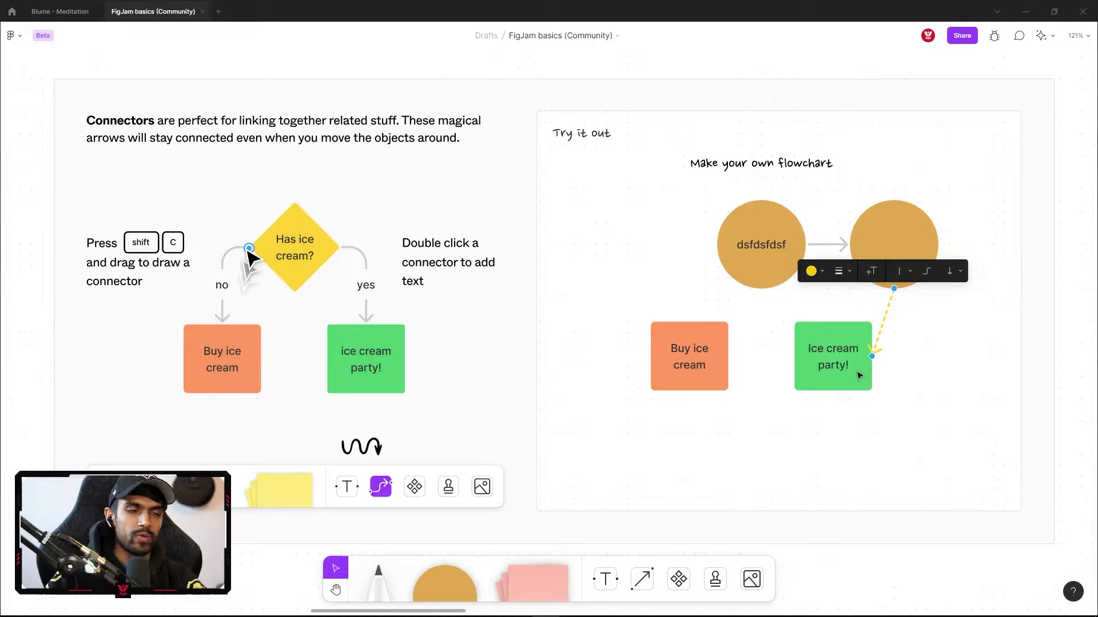
left_click(928, 272)
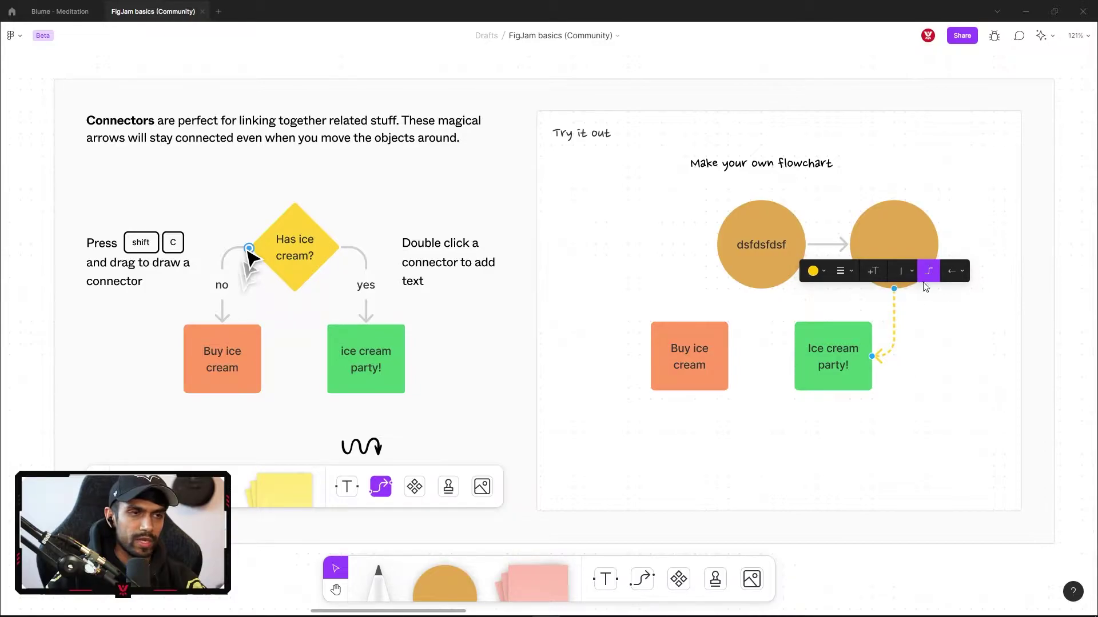
left_click(593, 429)
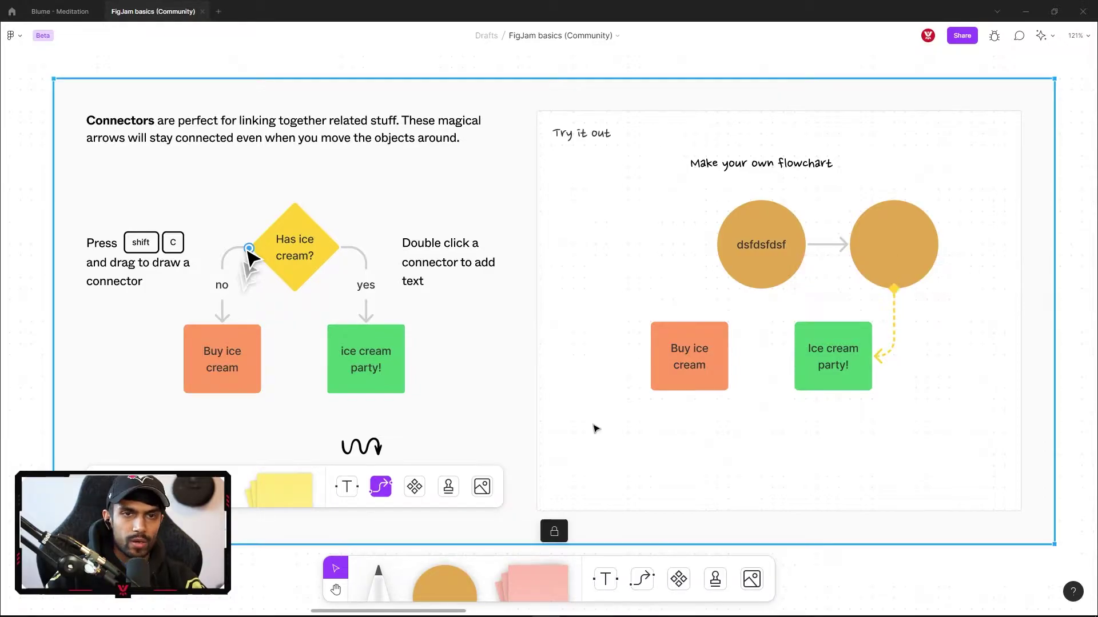
Draw an elbow connector from the "dsfdsfdsf" circle's left side to the orange "Buy ice cream" box, and a straight arrow rightward from the blank circle.
left_click(642, 582)
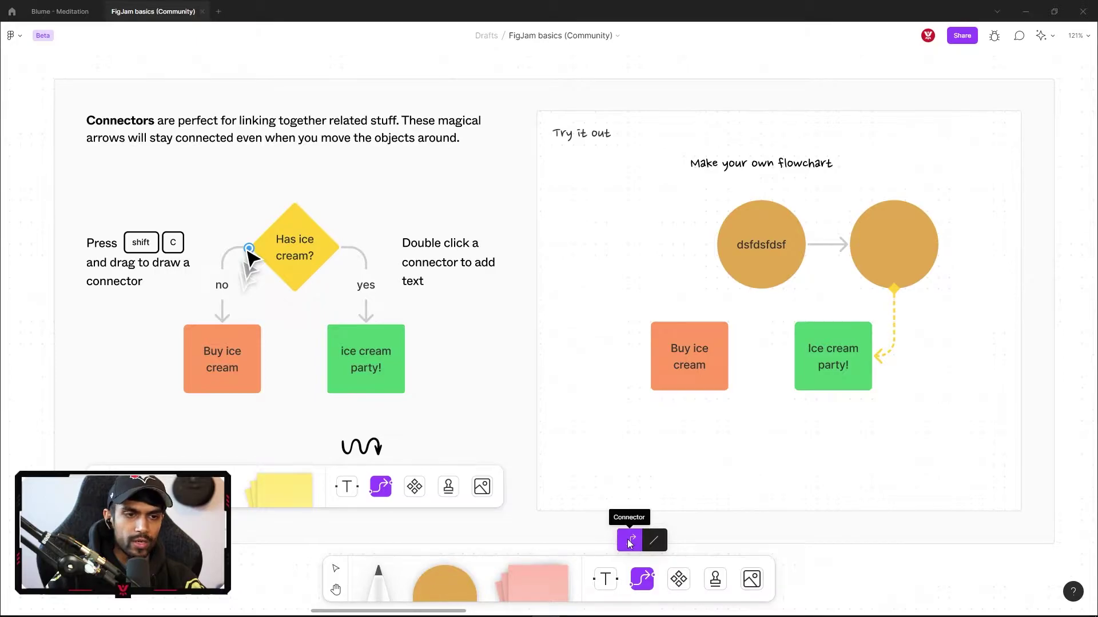
left_click_drag(715, 244, 689, 321)
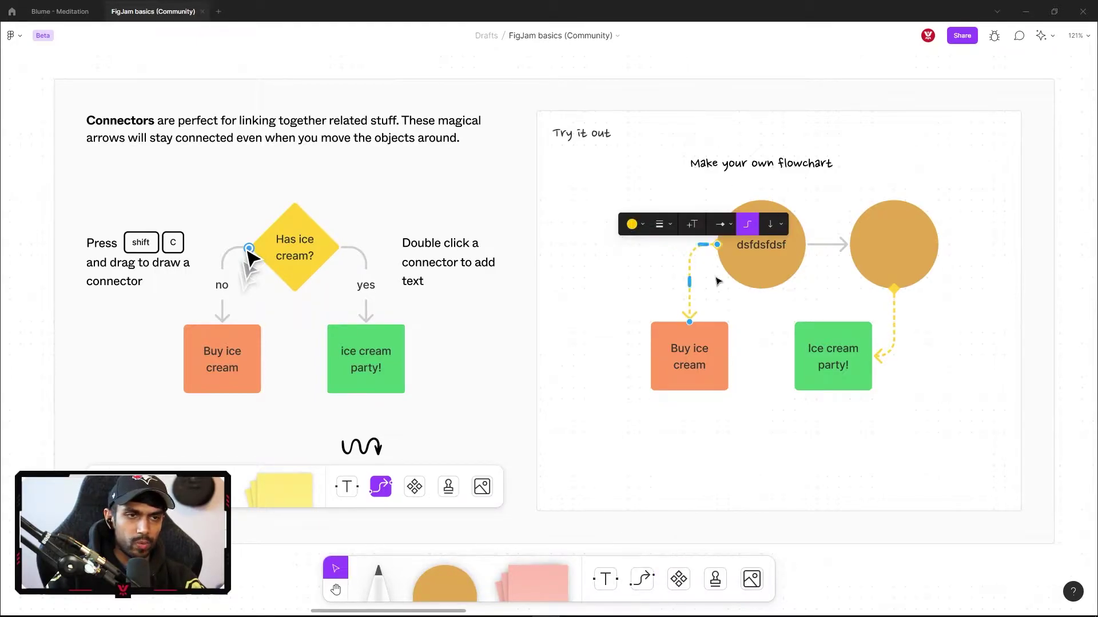
left_click(642, 579)
left_click(654, 540)
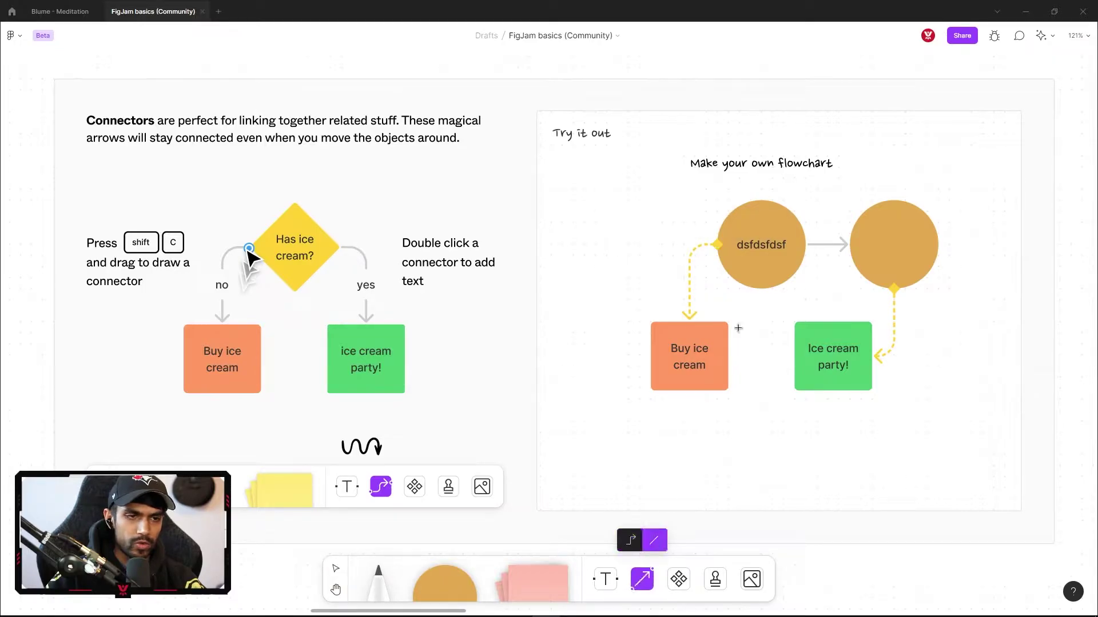
left_click_drag(938, 244, 1016, 245)
left_click(951, 311)
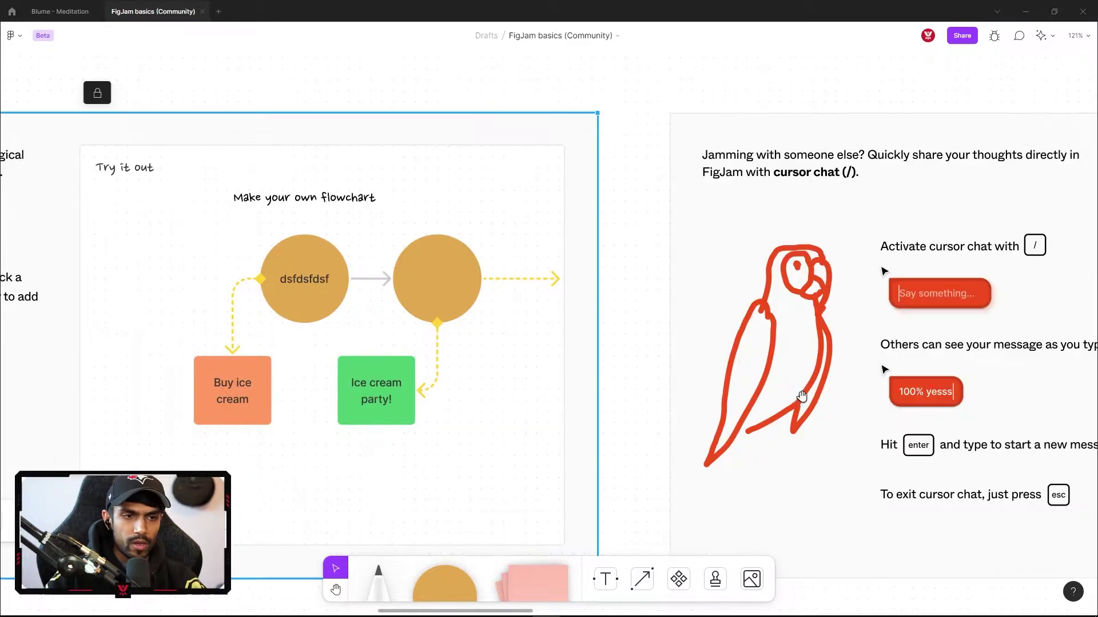
In the cursor chat section, start a cursor chat and send the message "hello sdfdsfdsf".
left_click_drag(801, 400, 203, 399)
scroll(318, 347, "down", 1)
scroll(318, 347, "right", 1)
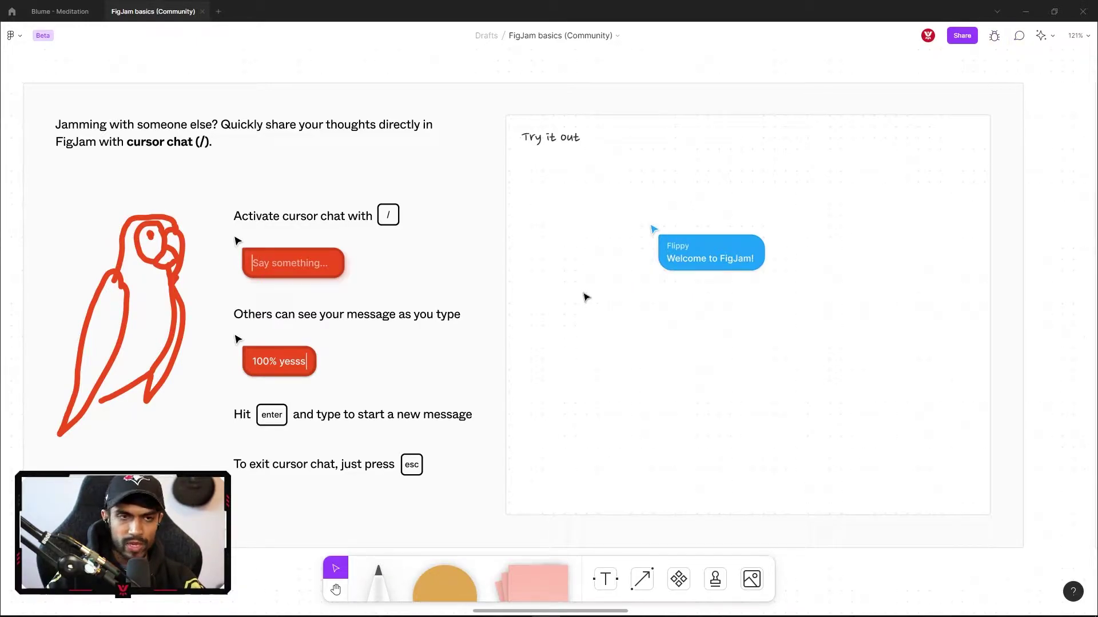
key("slash")
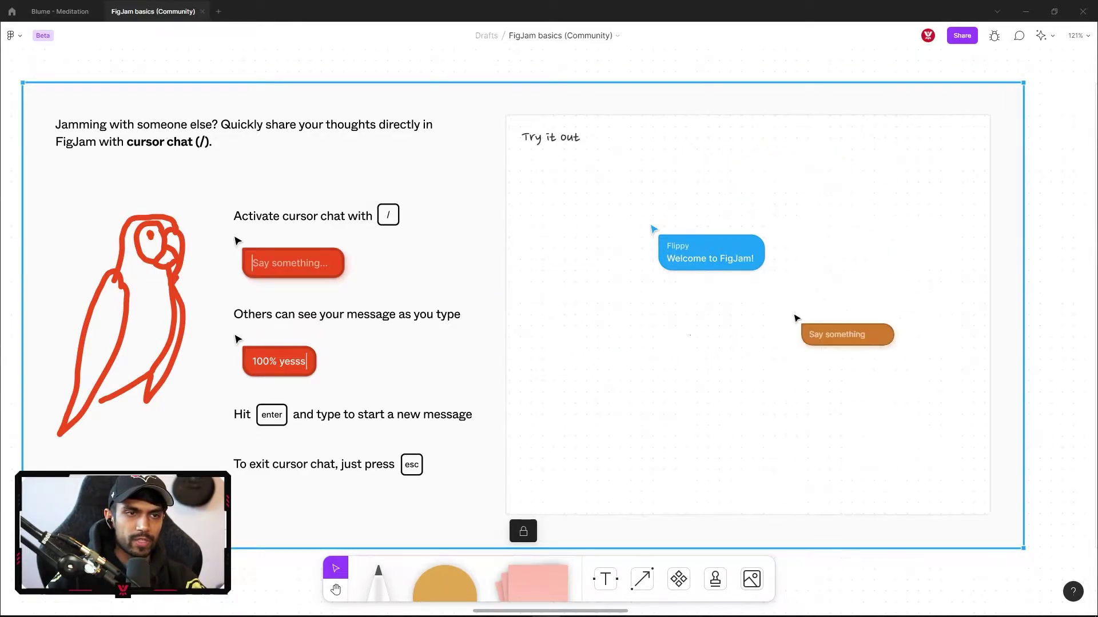
type("I")
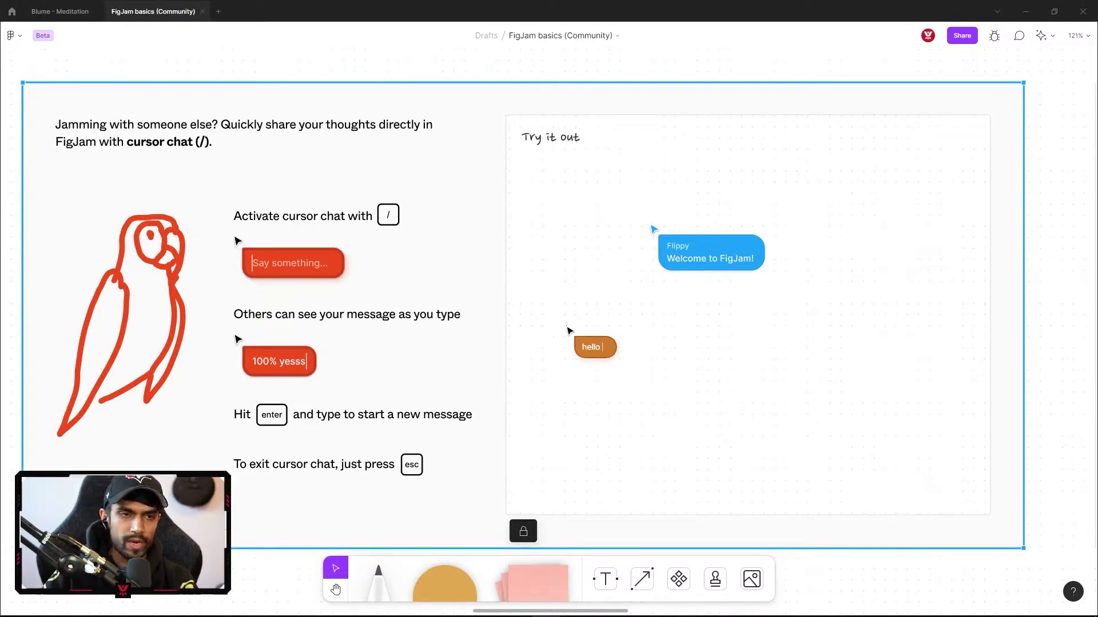
type("sdfdsfdsf")
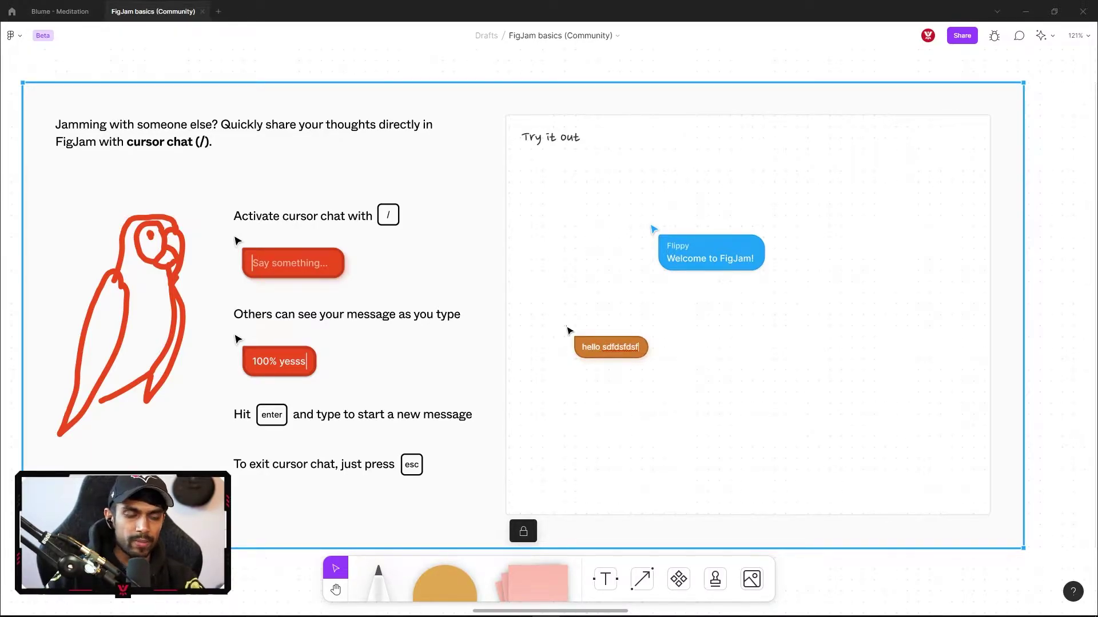
key("Return")
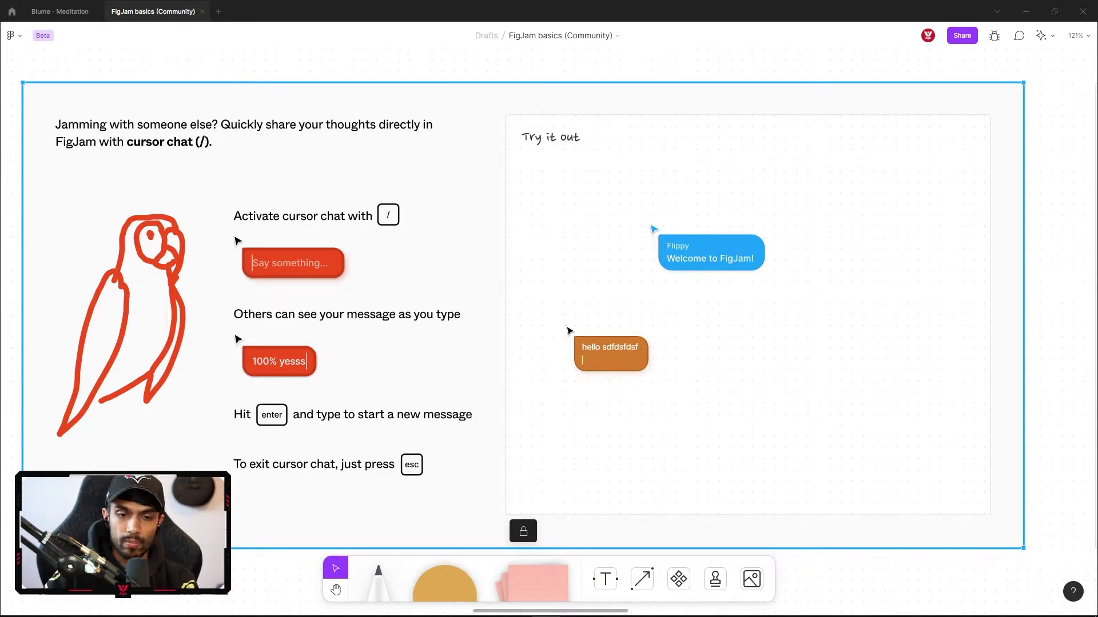
Send a second cursor chat message "testdsfdsfdsfdsf" and exit the cursor chat.
type("test")
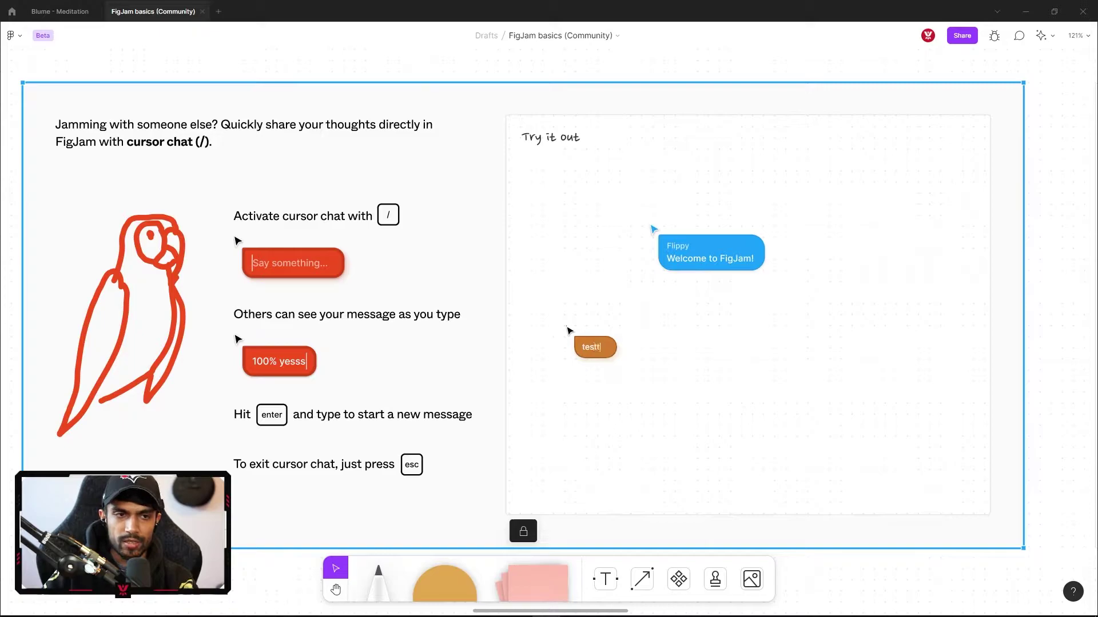
type("dsfdsfdsfdsf")
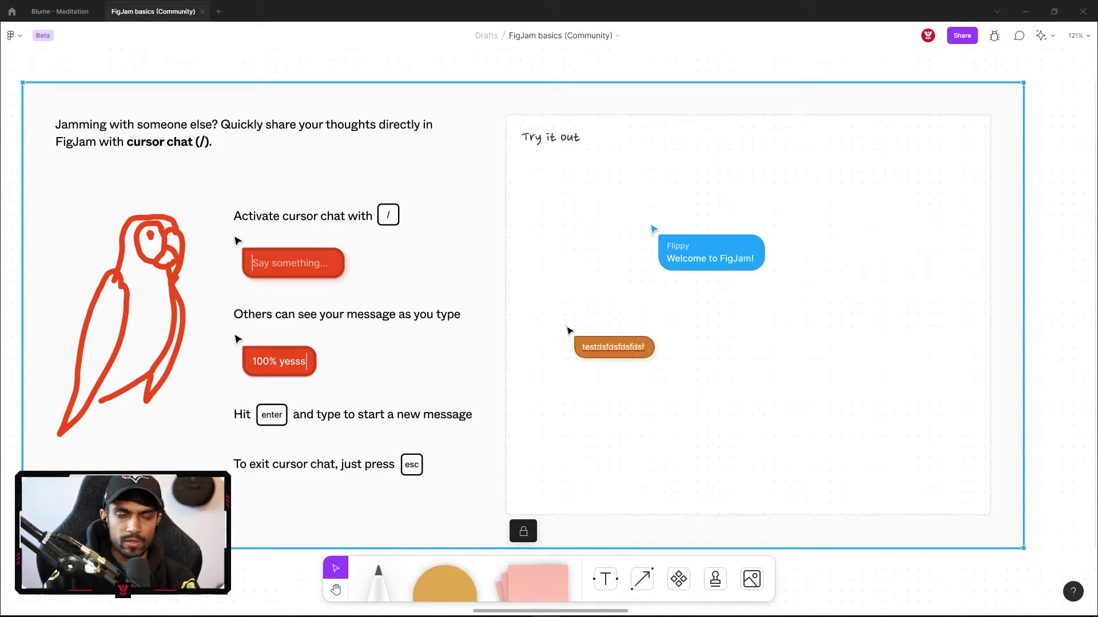
key("Return")
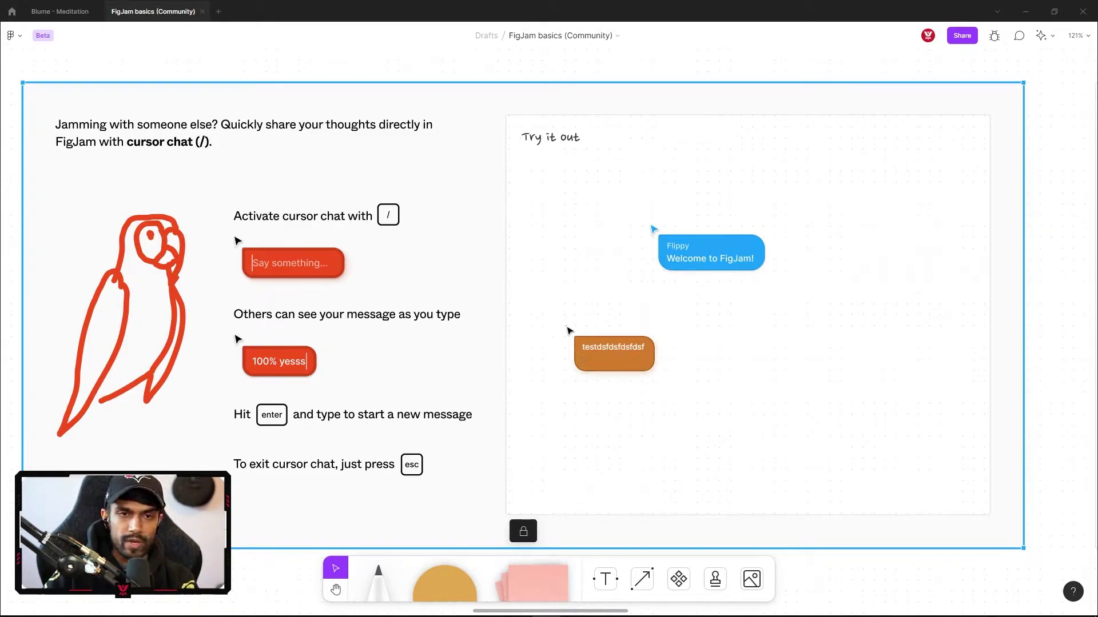
key("Escape")
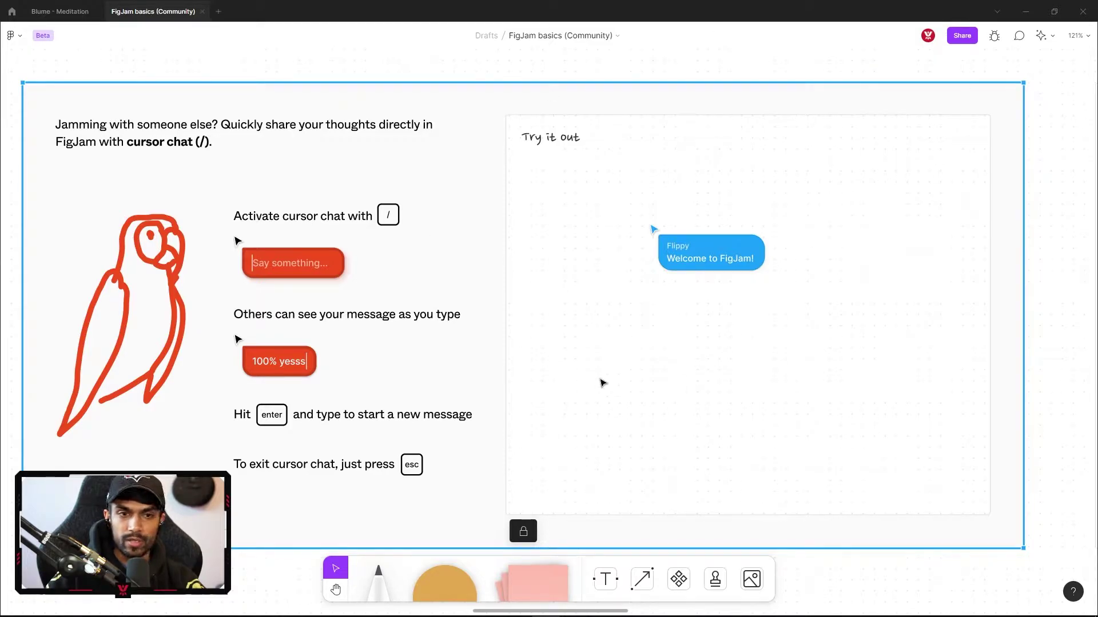
Start an empty cursor chat in the section's try-it-out area.
left_click(1044, 37)
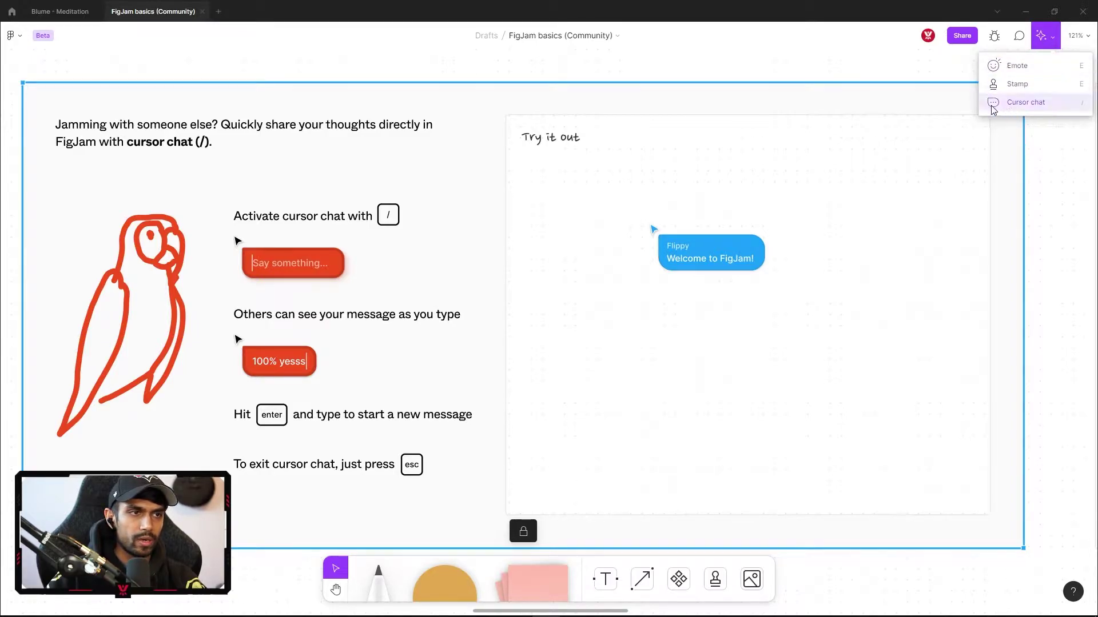
left_click(1042, 105)
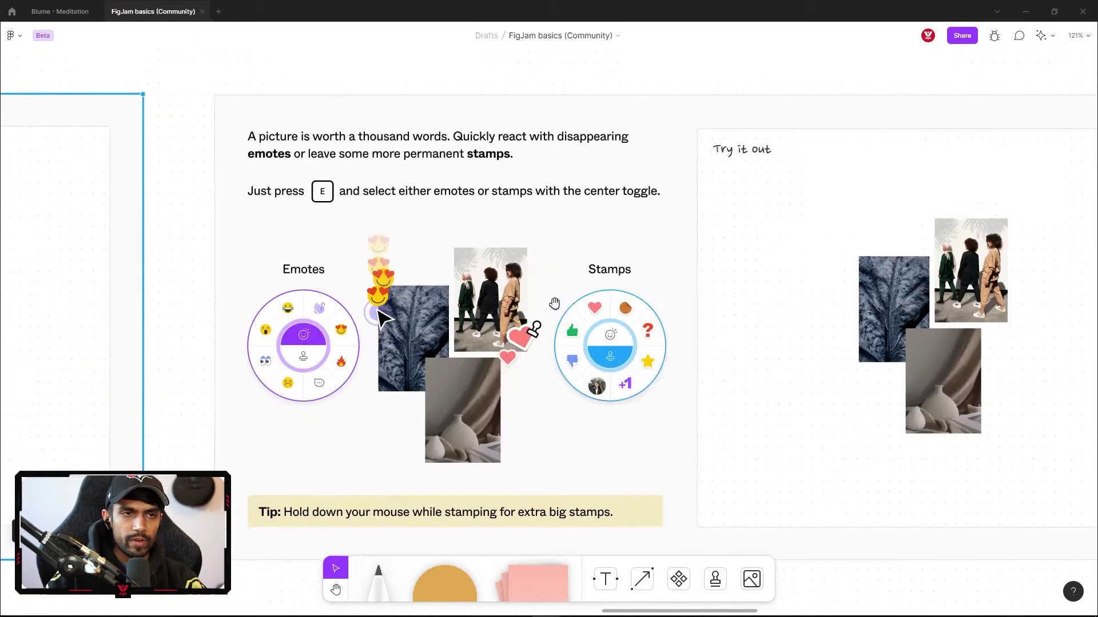
In the emotes and stamps section, react with waving-hand emotes across the try-it-out area.
left_click_drag(554, 306, 417, 295)
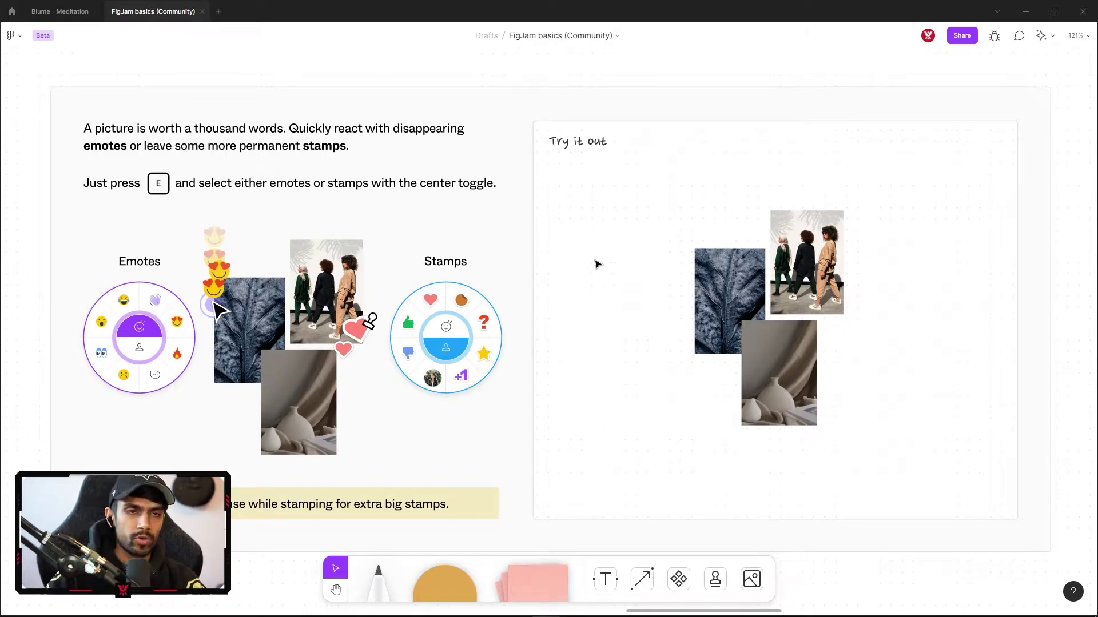
scroll(571, 277, "down", 1)
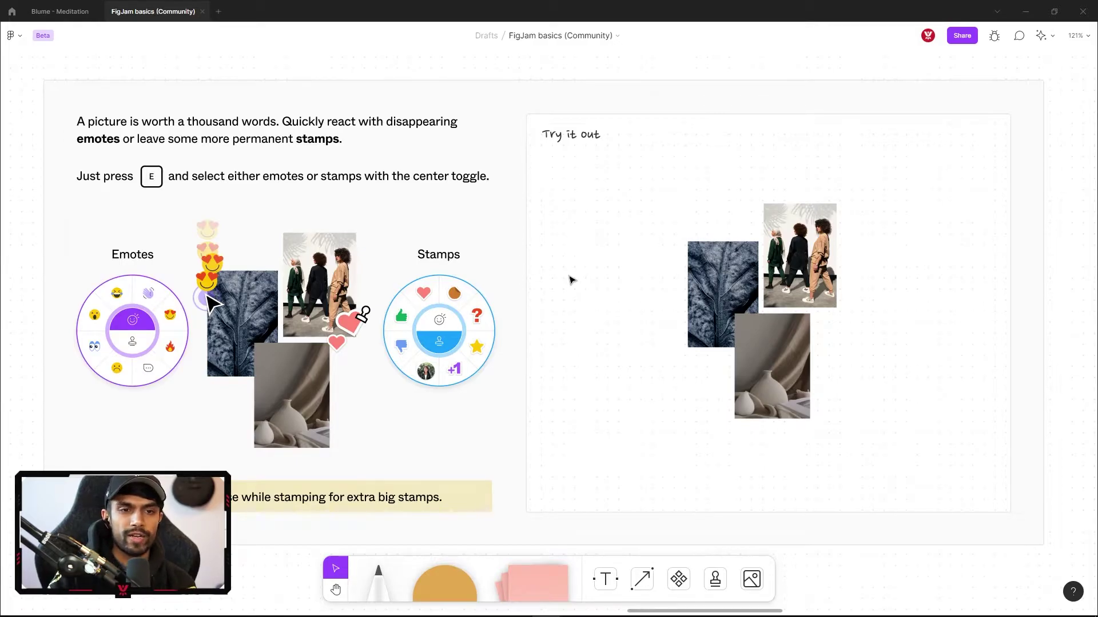
left_click(635, 304)
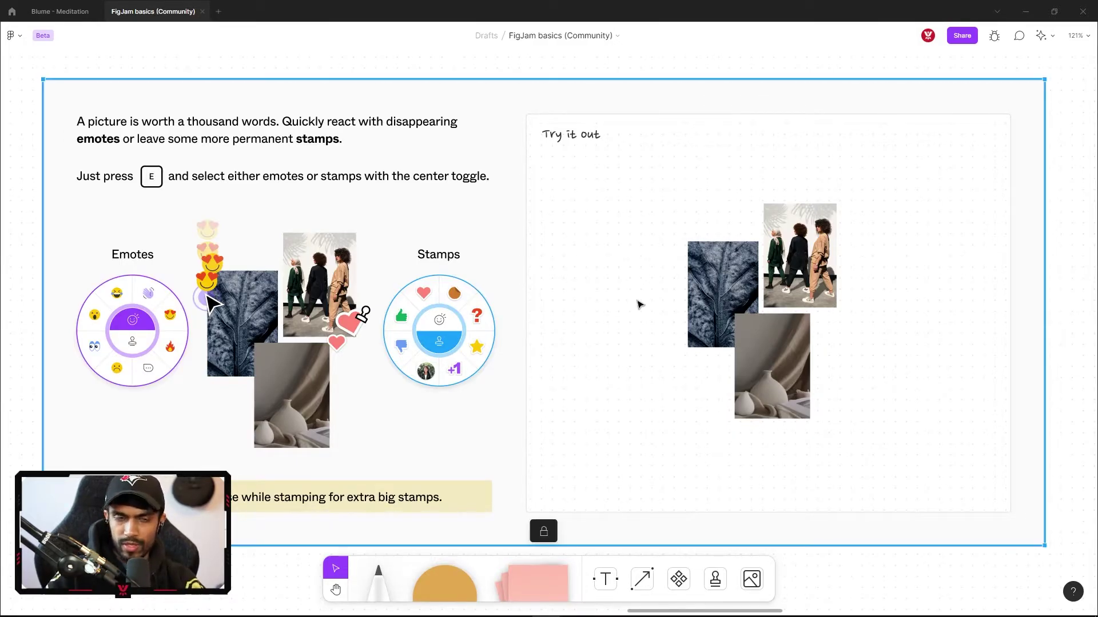
key("e")
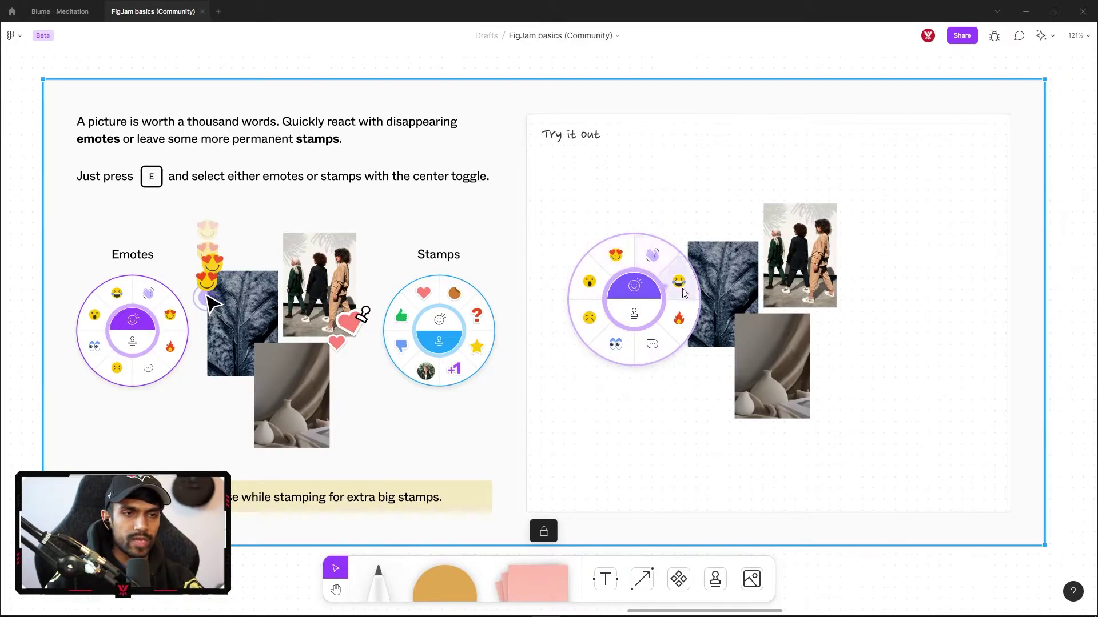
left_click(637, 255)
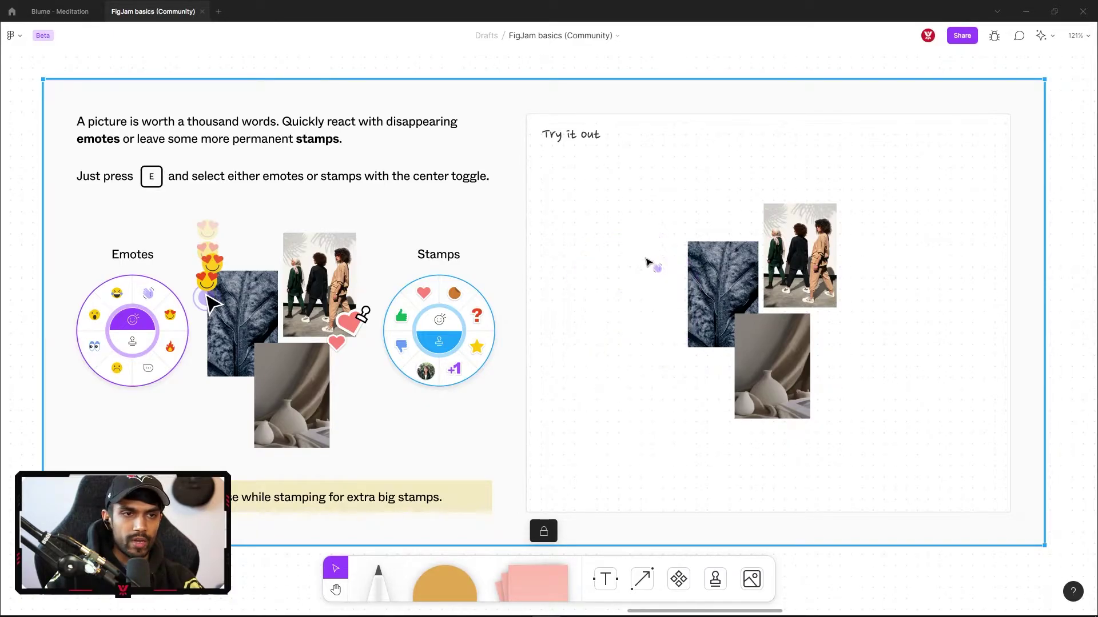
mouse_move(635, 253)
left_mouse_down()
mouse_move(689, 177)
mouse_move(877, 186)
mouse_move(877, 273)
mouse_move(600, 242)
mouse_move(570, 320)
mouse_move(632, 333)
mouse_move(653, 219)
mouse_move(555, 197)
mouse_move(546, 272)
mouse_move(805, 333)
mouse_move(923, 221)
mouse_move(998, 202)
mouse_move(525, 403)
mouse_move(669, 433)
mouse_move(918, 342)
left_mouse_up()
left_click(905, 342)
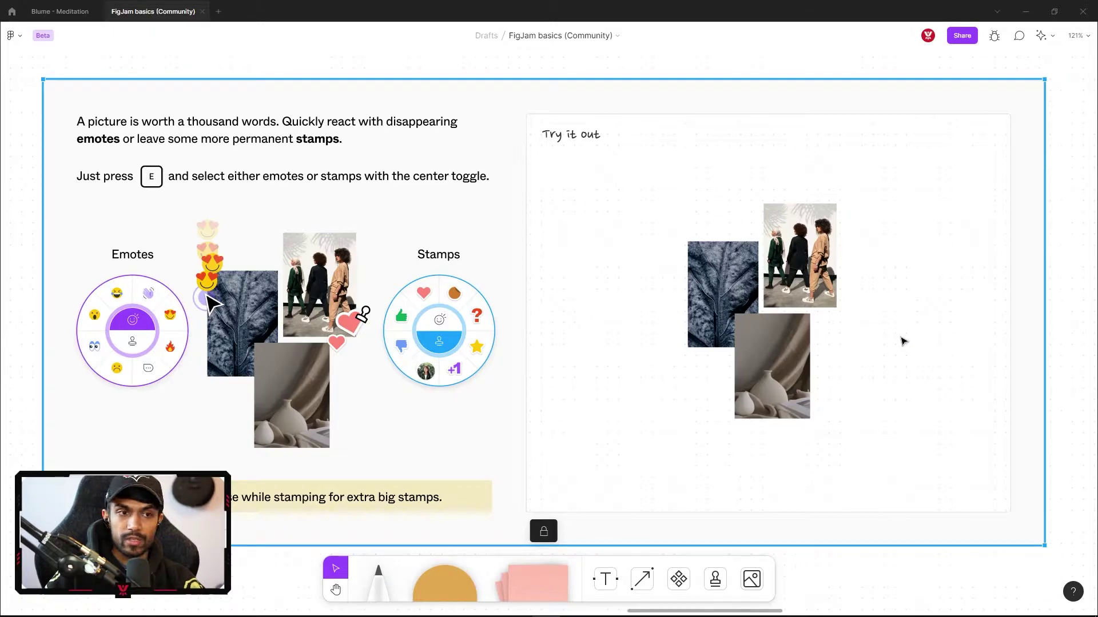
Place eight heart stamps around the three images in the try-it-out area and leave stamping.
key("e")
left_click(901, 342)
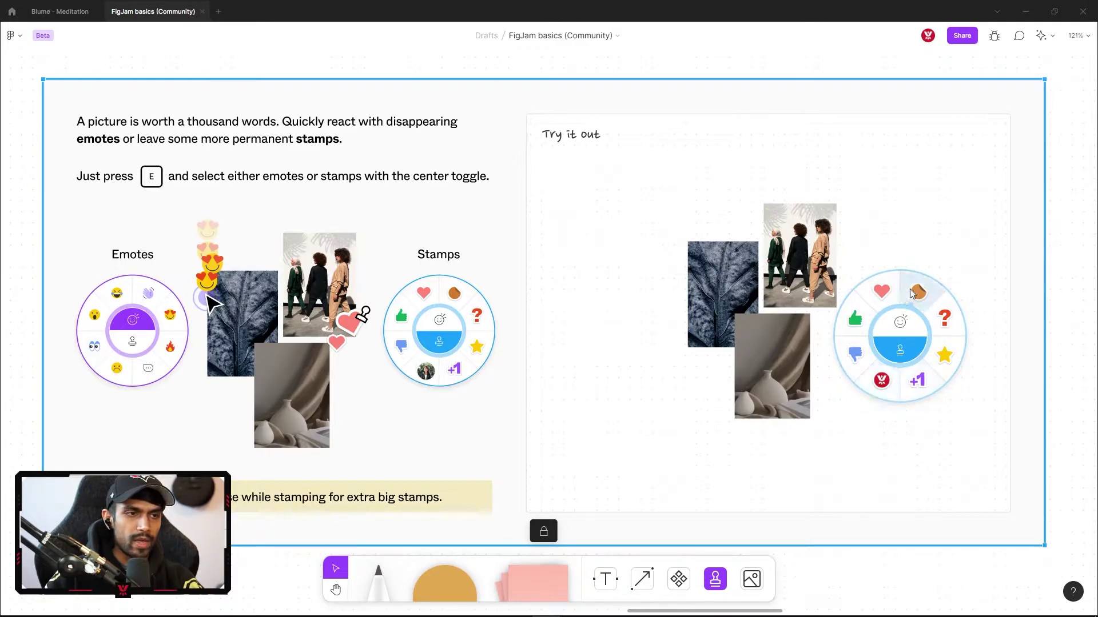
left_click(888, 278)
left_click(610, 193)
left_click(715, 173)
left_click(911, 166)
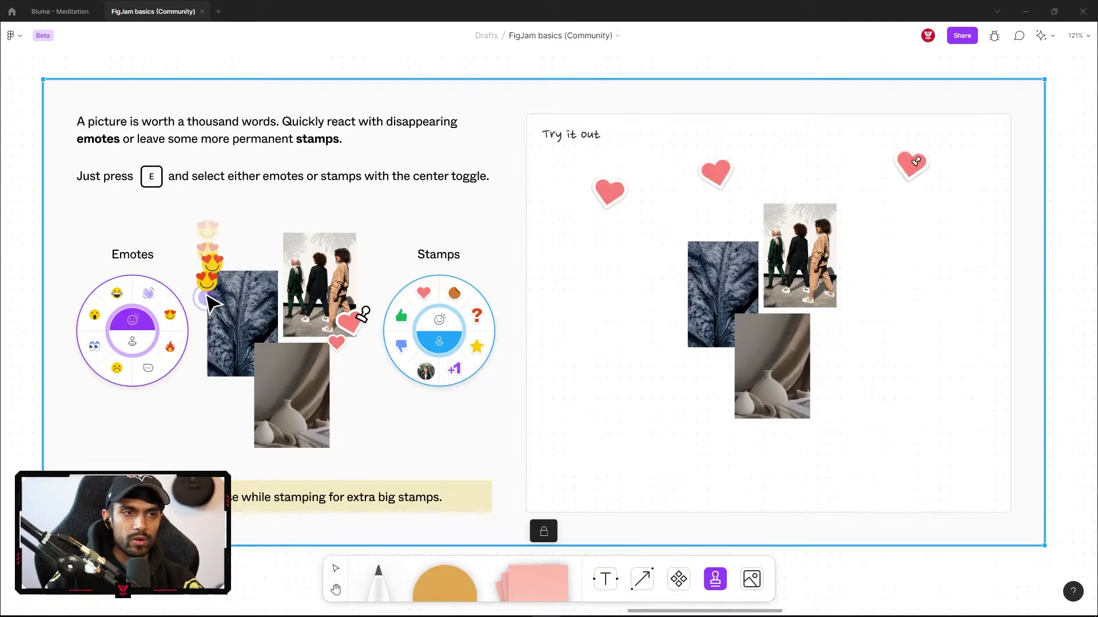
left_click(932, 242)
left_click(898, 310)
left_click(942, 332)
left_click(608, 385)
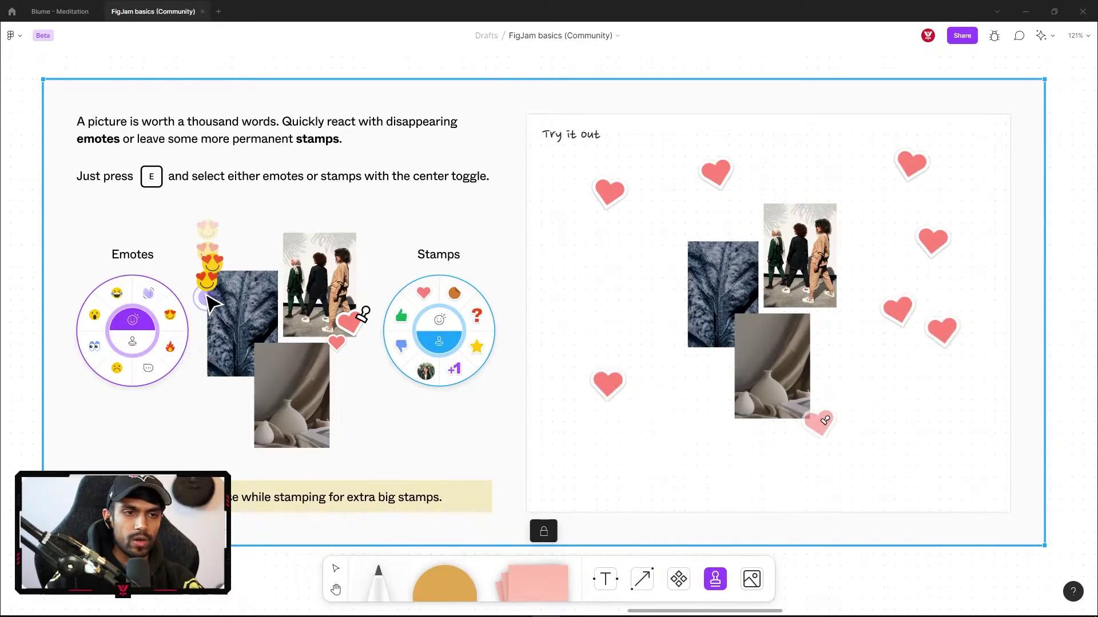
left_click(871, 413)
key("Escape")
Delete the heart stamp to the lower left of the images and the two hearts to their upper left.
left_click(609, 386)
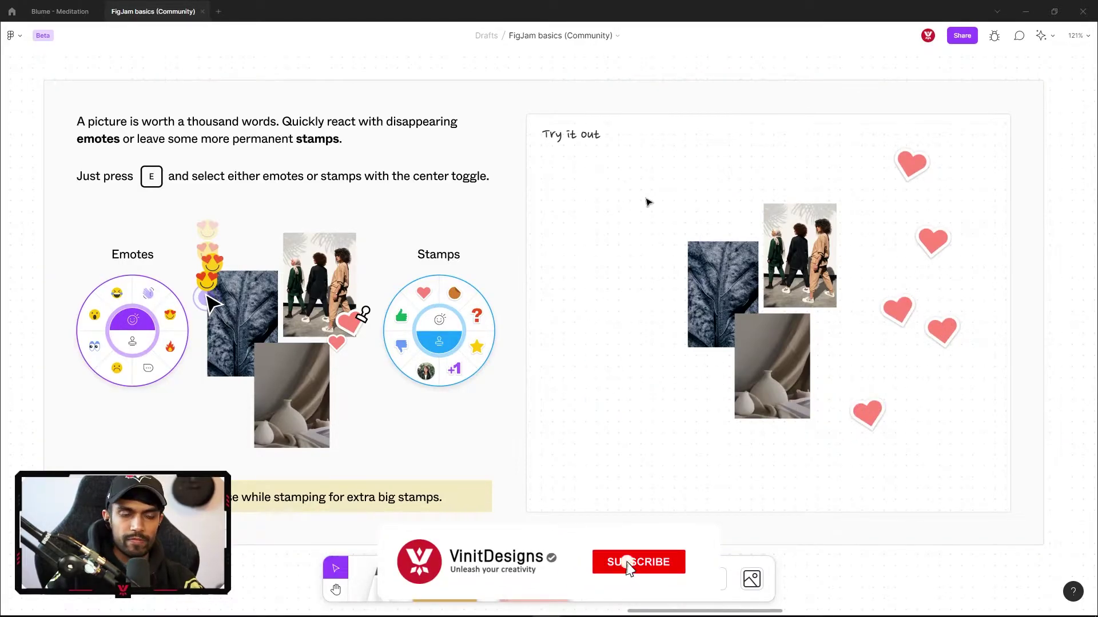
Open the reaction wheel at the try-it-out area's upper left and toggle it between stamps and emotes, ending on emotes.
key("e")
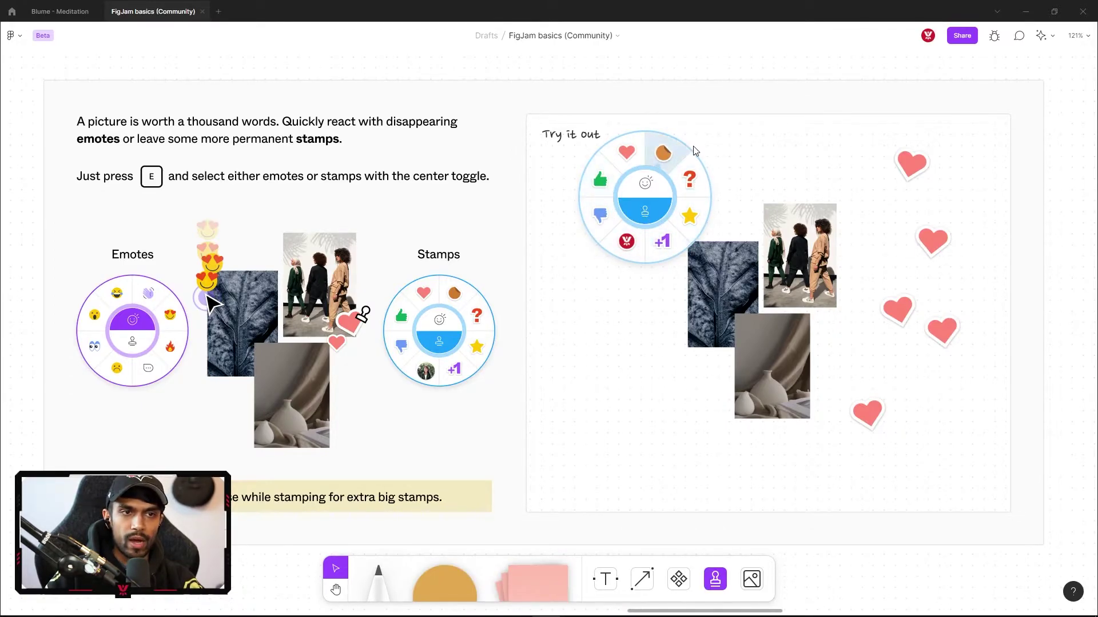
left_click(668, 173)
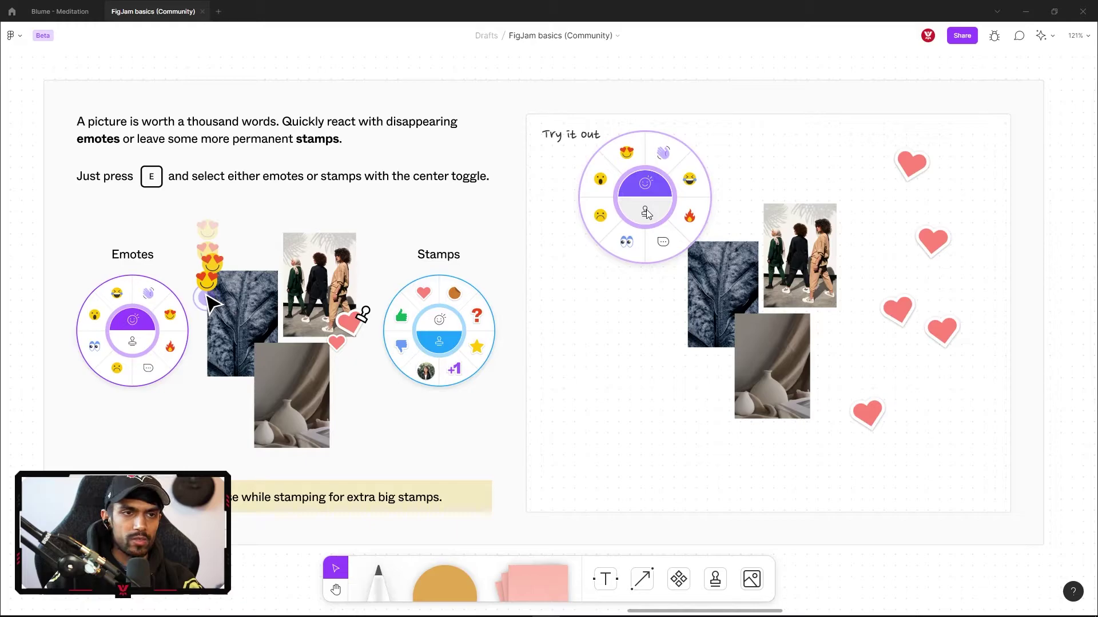
left_click(645, 213)
left_click(645, 213)
left_click(645, 211)
left_click(645, 212)
left_click(645, 210)
left_click(643, 209)
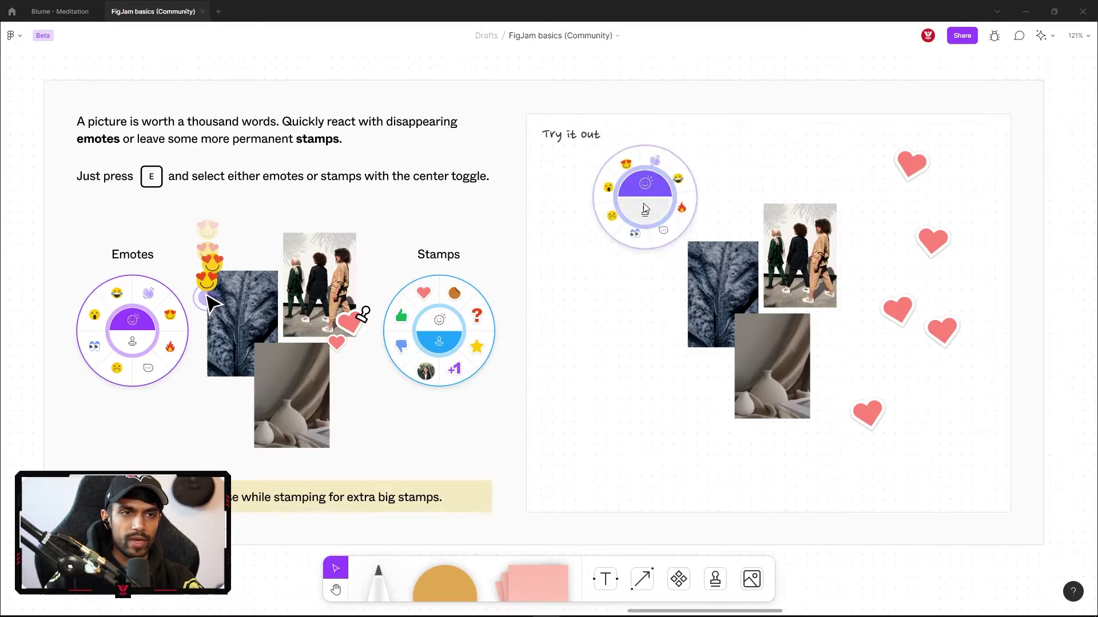
left_click(645, 209)
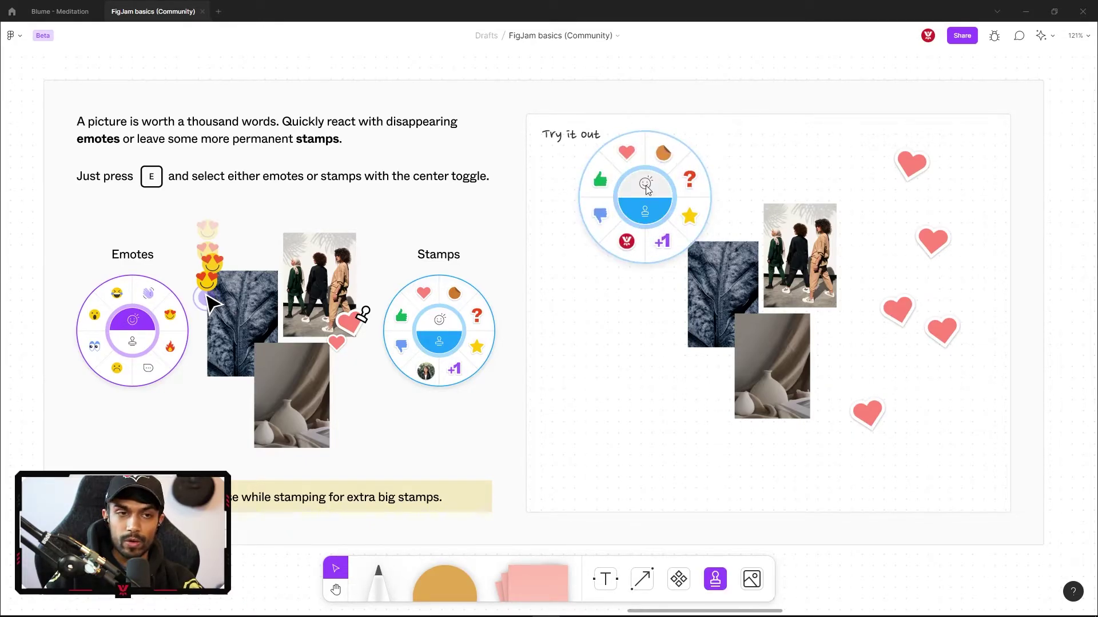
left_click(643, 189)
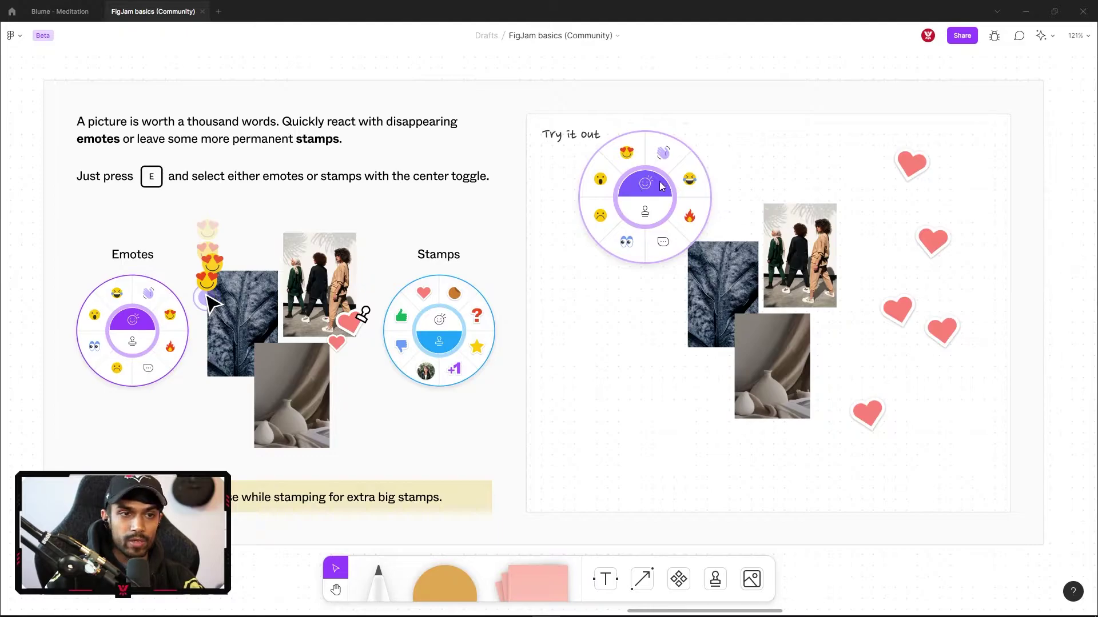
Start a cursor chat bubble from the reaction wheel and dismiss it without leaving a message.
left_click(658, 244)
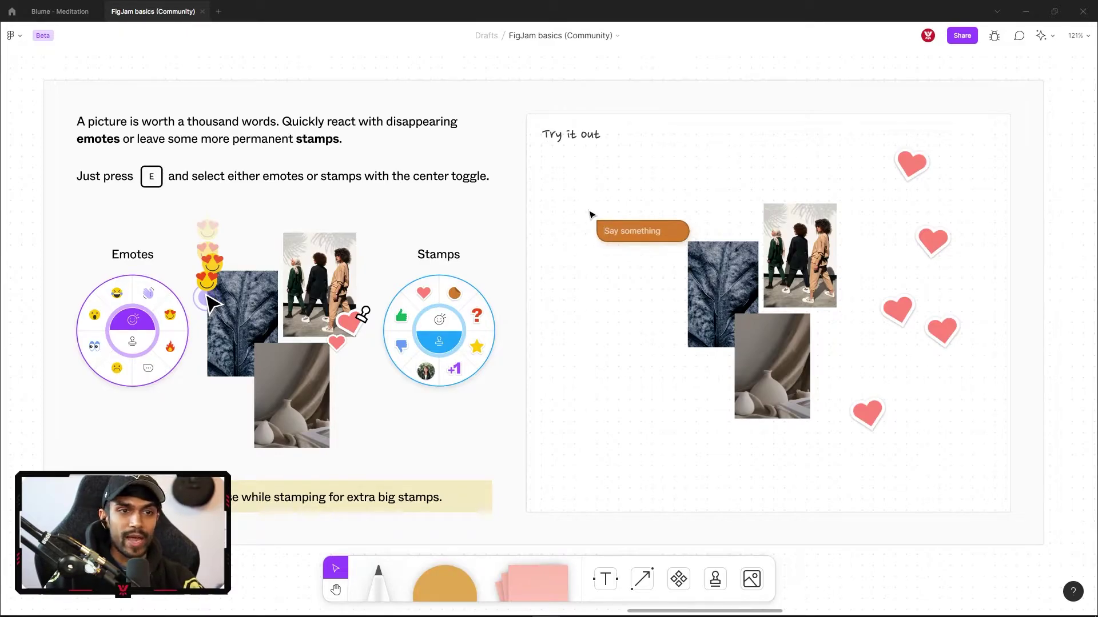
type("e")
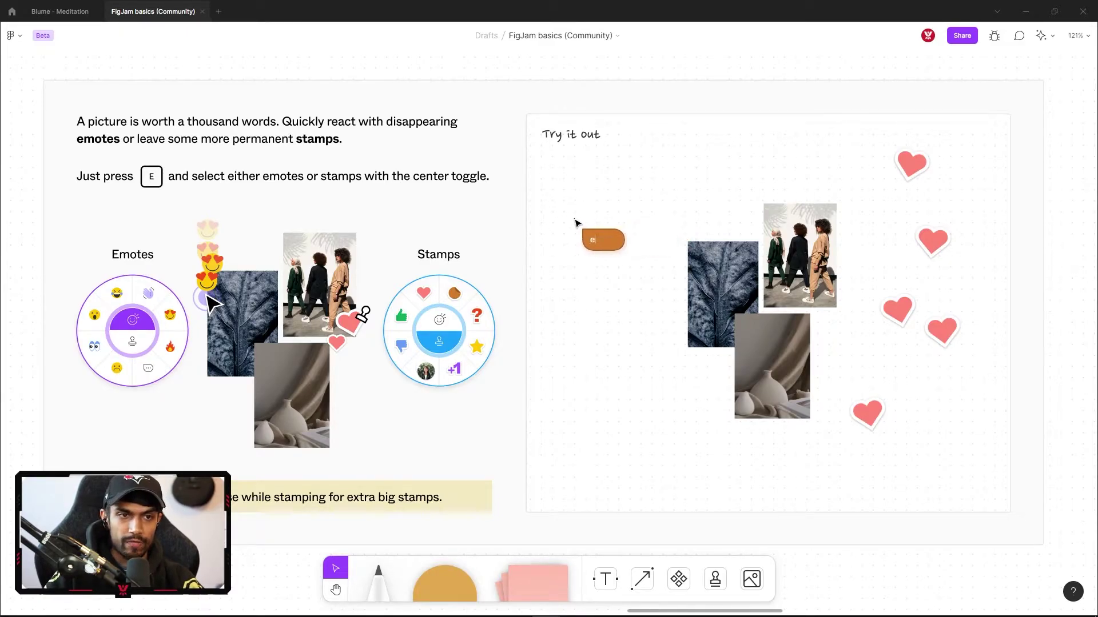
key("BackSpace")
key("Escape")
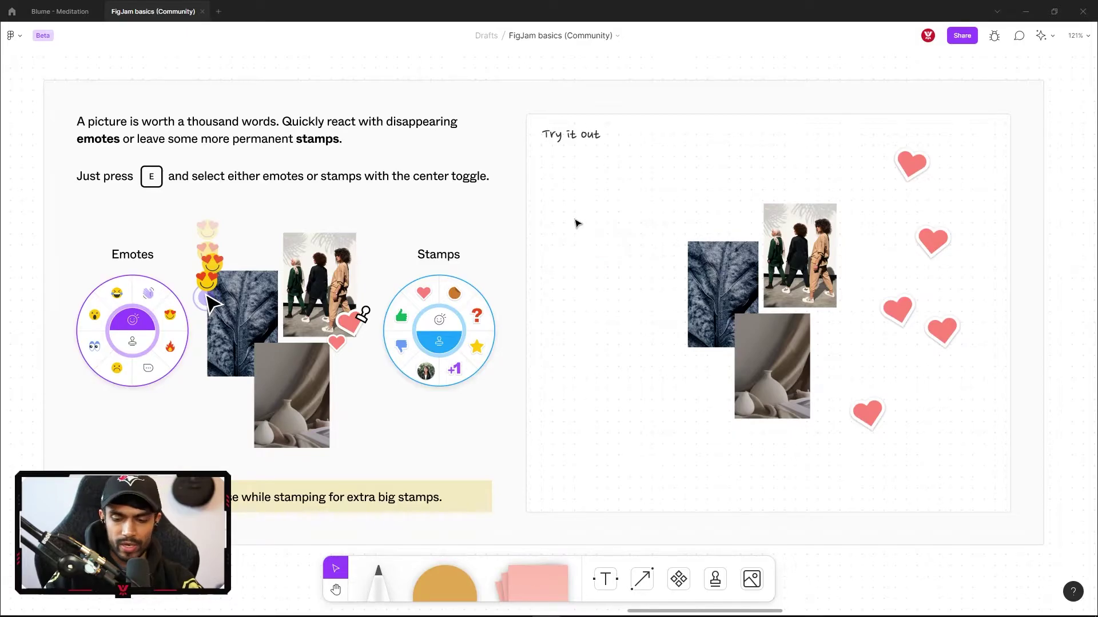
Switch the reaction wheel to stamps and place six profile-picture stamps around the images in the try-it-out area.
key("e")
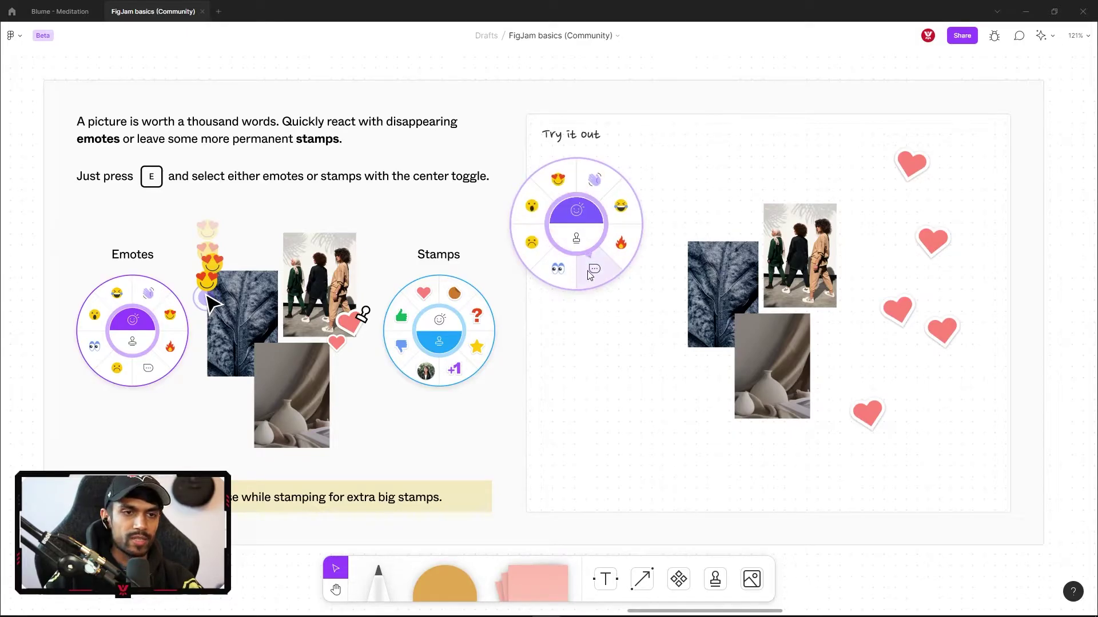
left_click(576, 240)
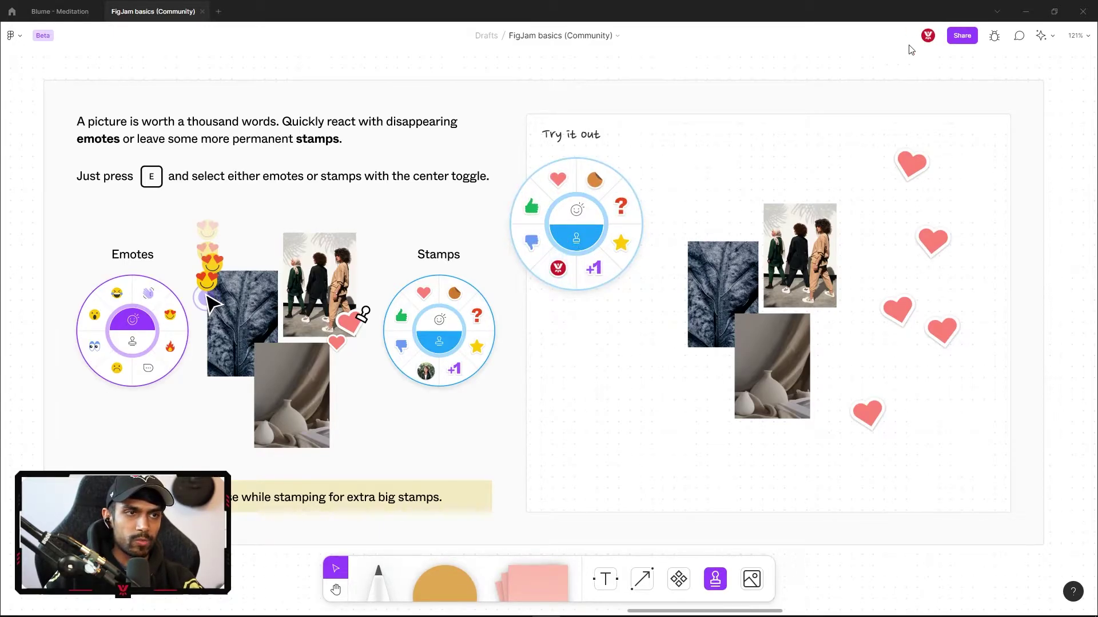
left_click(558, 269)
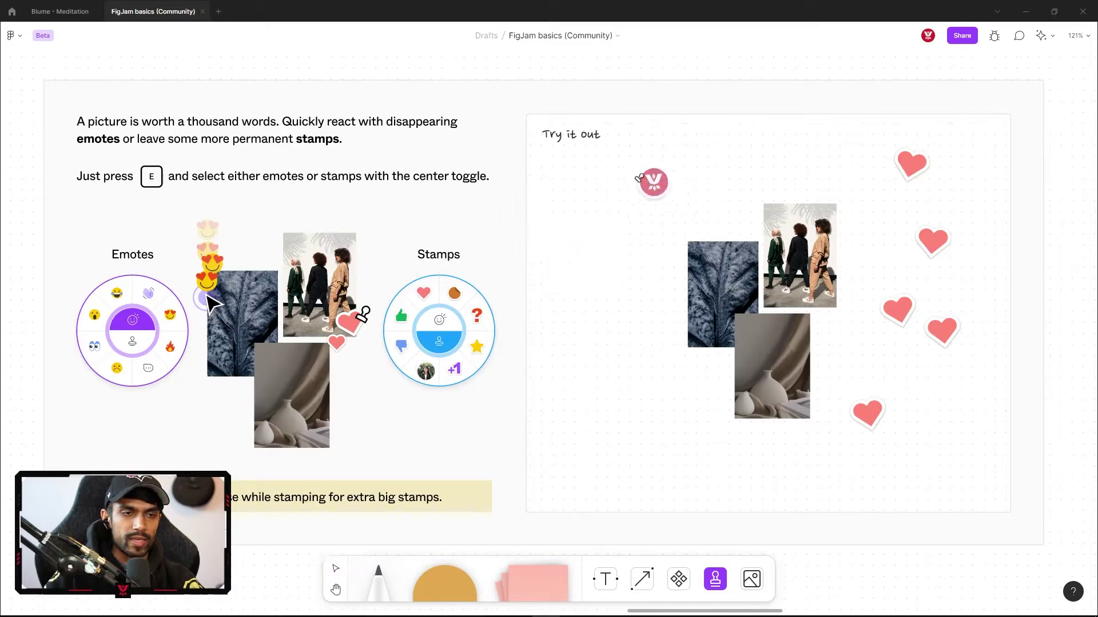
left_click(611, 214)
left_click(709, 172)
left_click(792, 148)
left_click(611, 282)
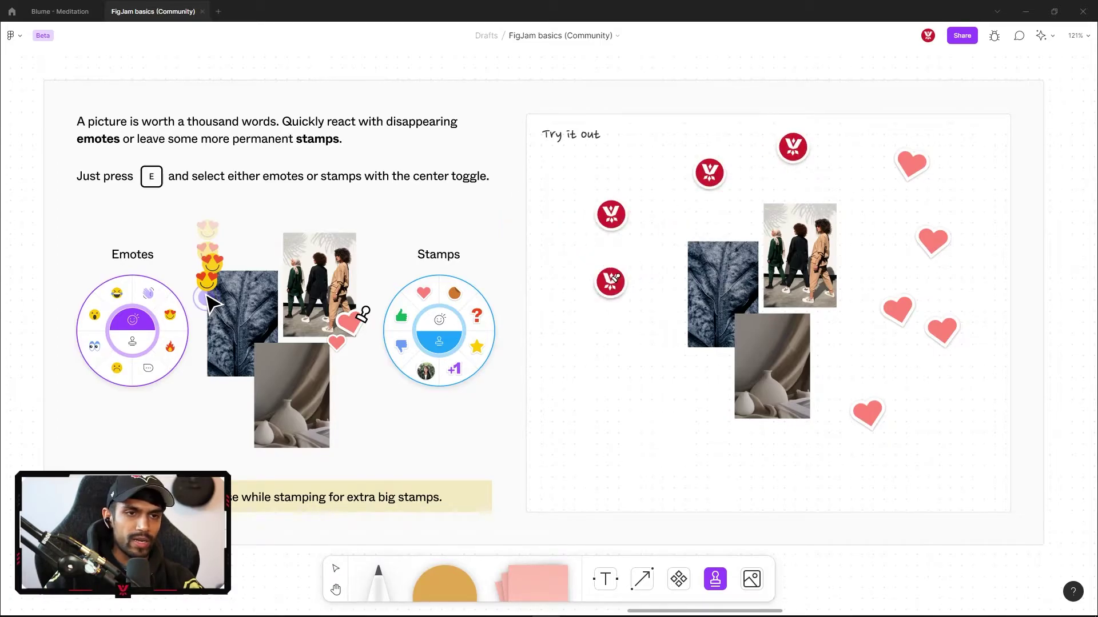
left_click(626, 374)
left_click(972, 137)
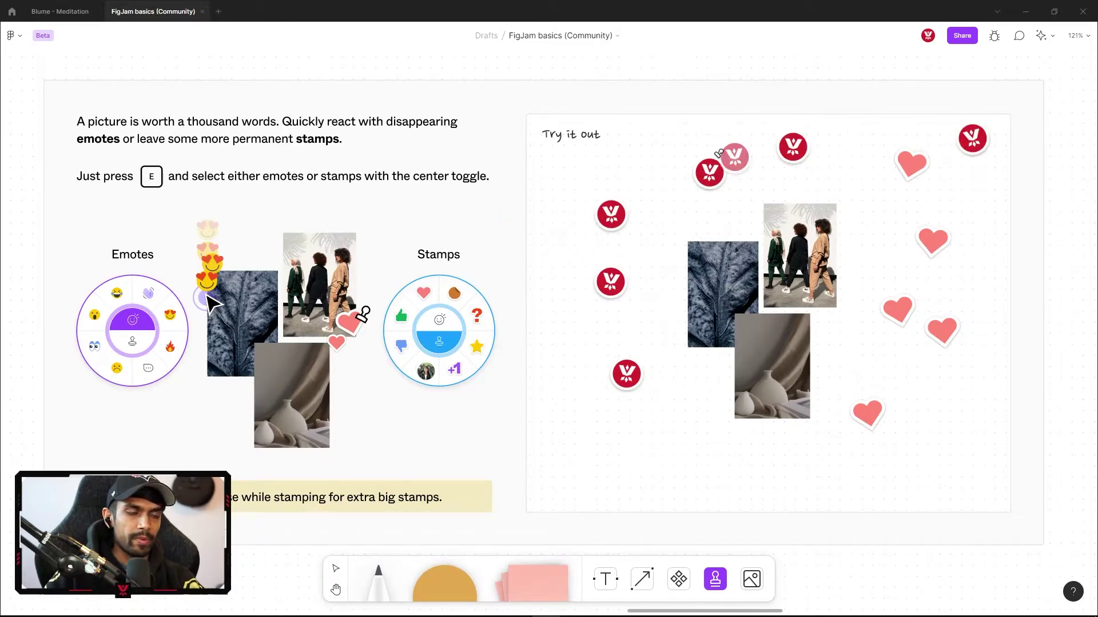
left_click(539, 168)
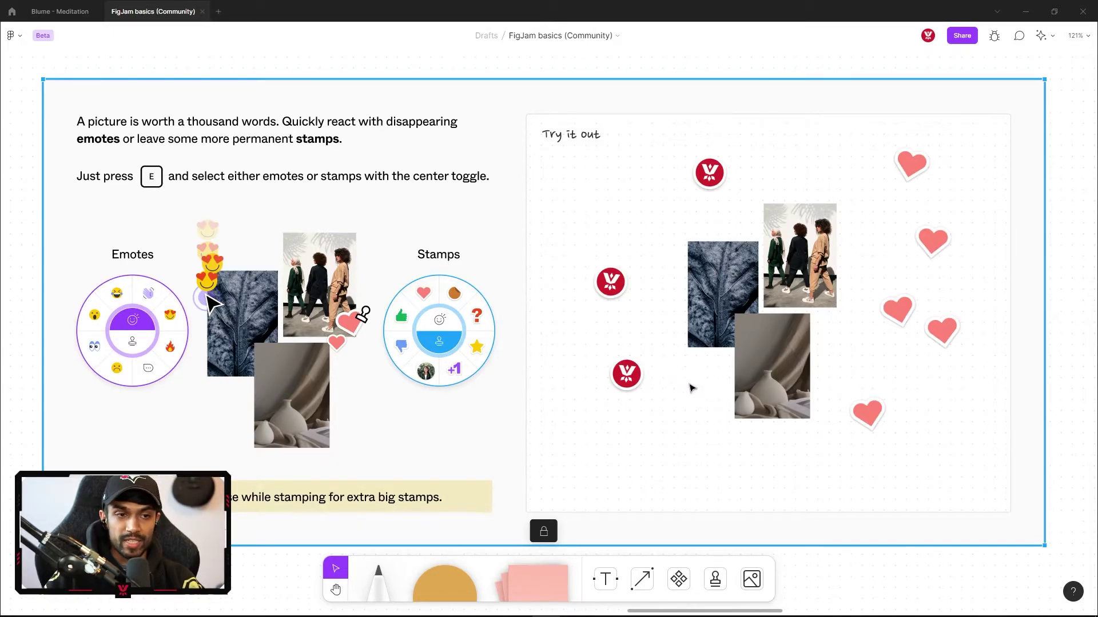
Place extra-large profile-picture stamps to the lower left, above and to the upper left of the three images.
key("e")
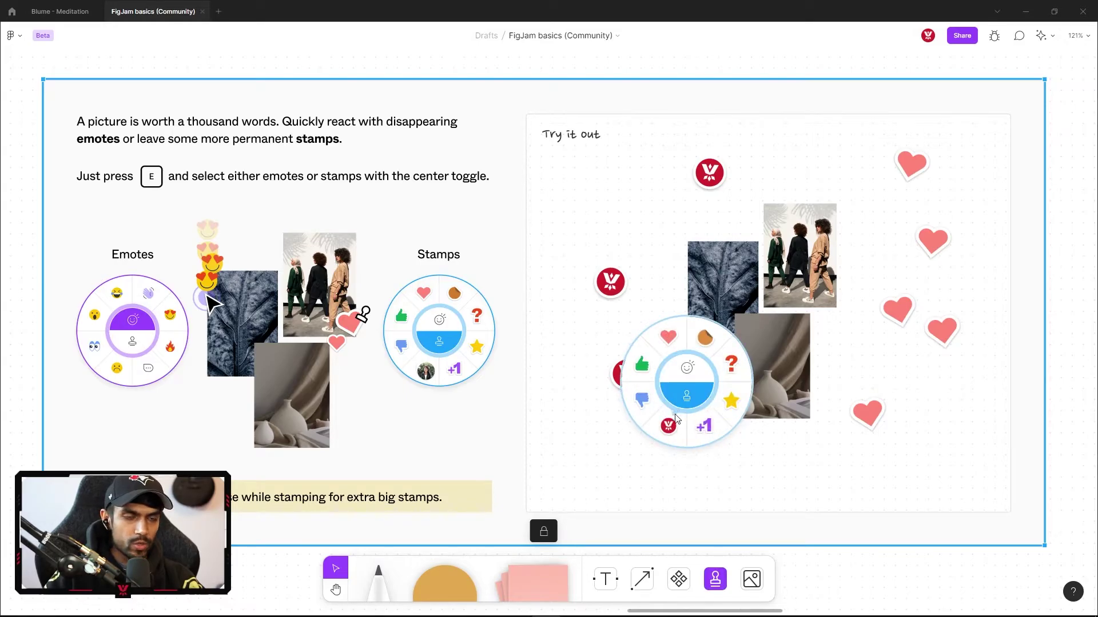
left_click(669, 425)
left_click(692, 426)
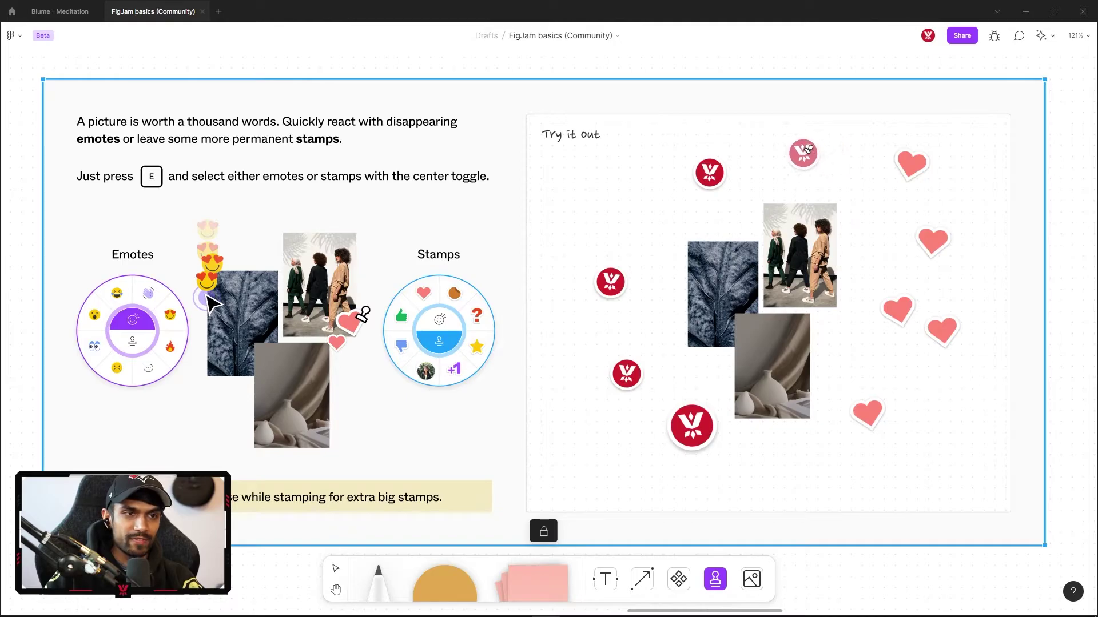
left_click(803, 153)
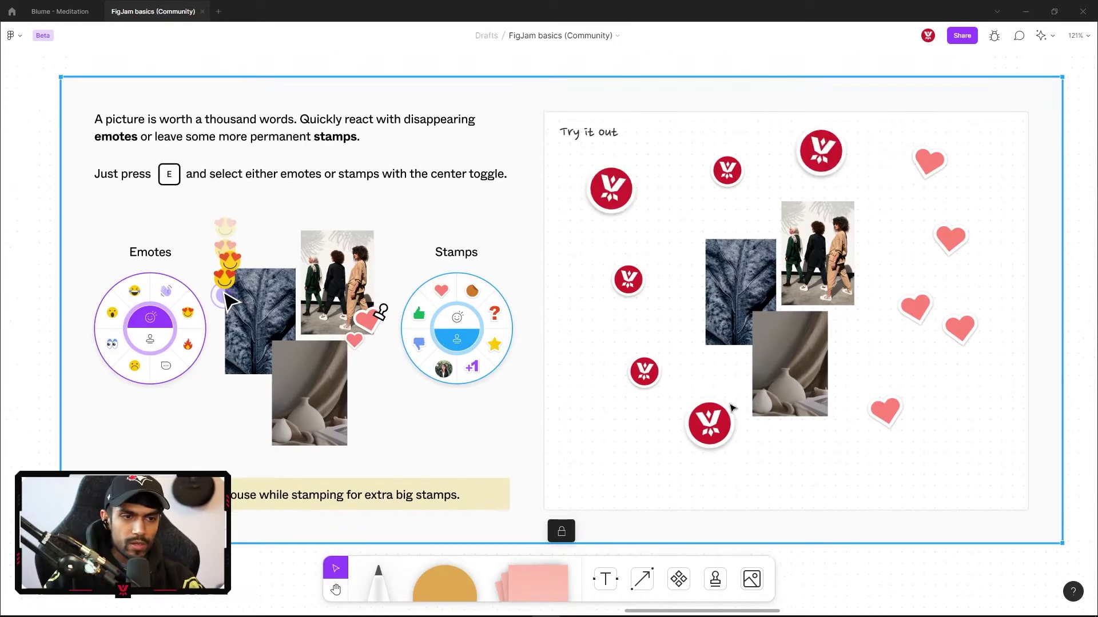
Bring up the stamp wheel from the Stamp tool to view its options.
left_click(715, 582)
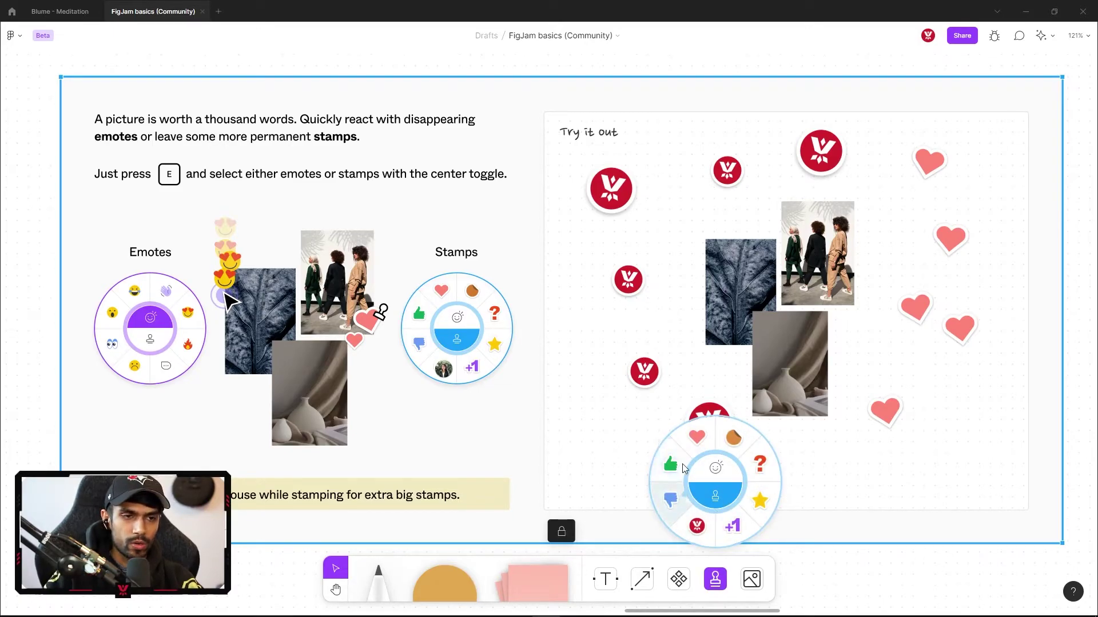
left_click(716, 575)
left_click(716, 575)
left_click(716, 575)
left_click(716, 575)
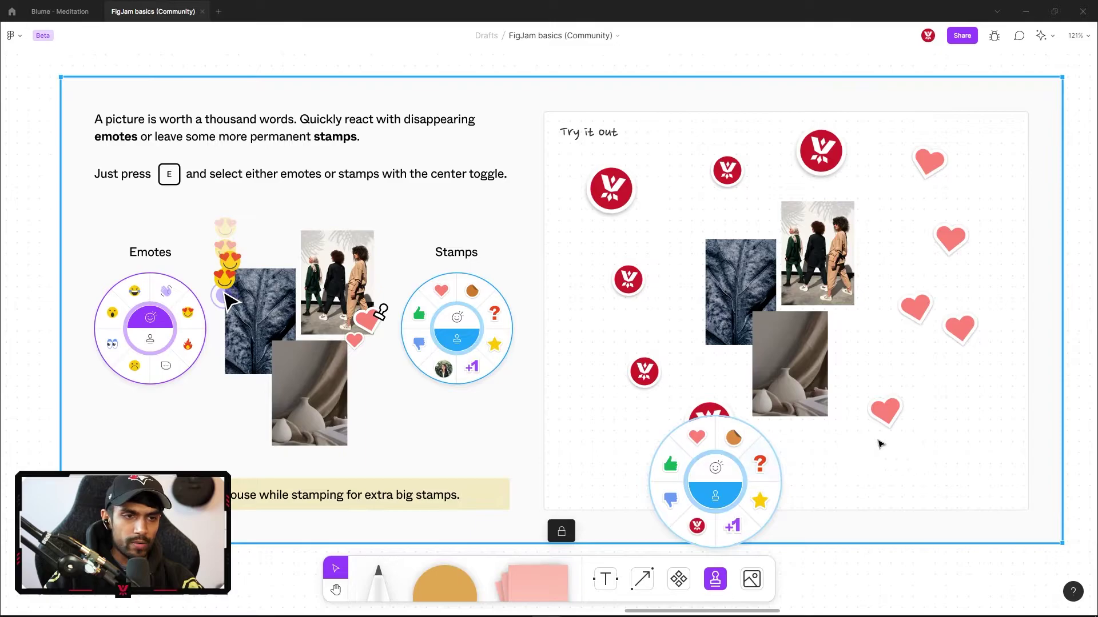
In the team library section, open the component library and look through its sticker sets, including Agenda kit and Candy bytes.
left_click_drag(574, 329, 402, 330)
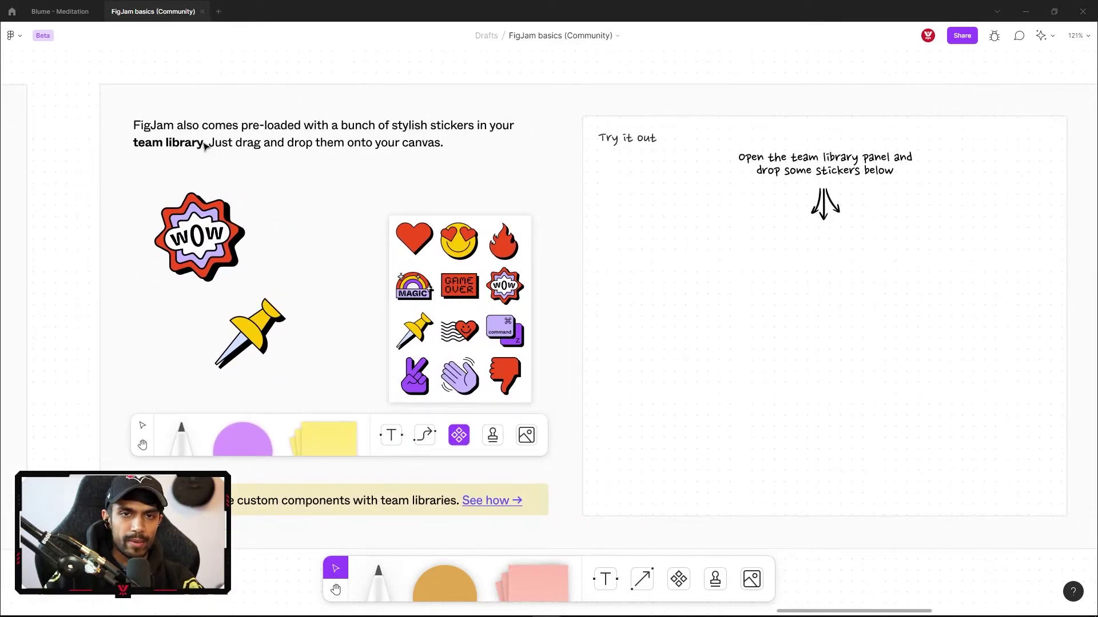
left_click_drag(705, 338, 667, 345)
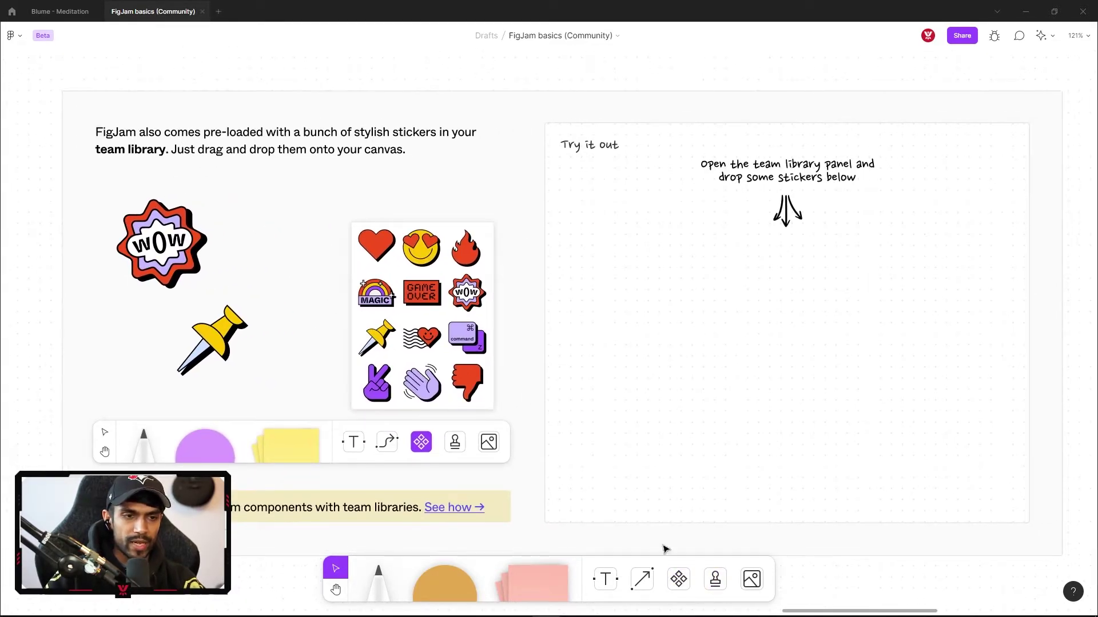
left_click(679, 579)
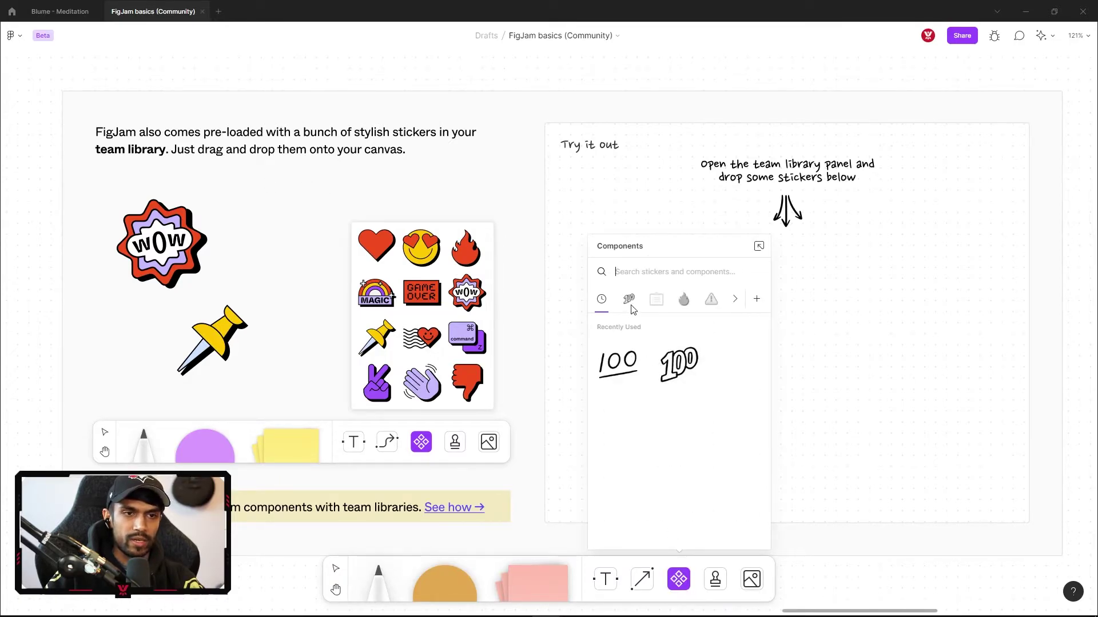
left_click(628, 300)
left_click(656, 299)
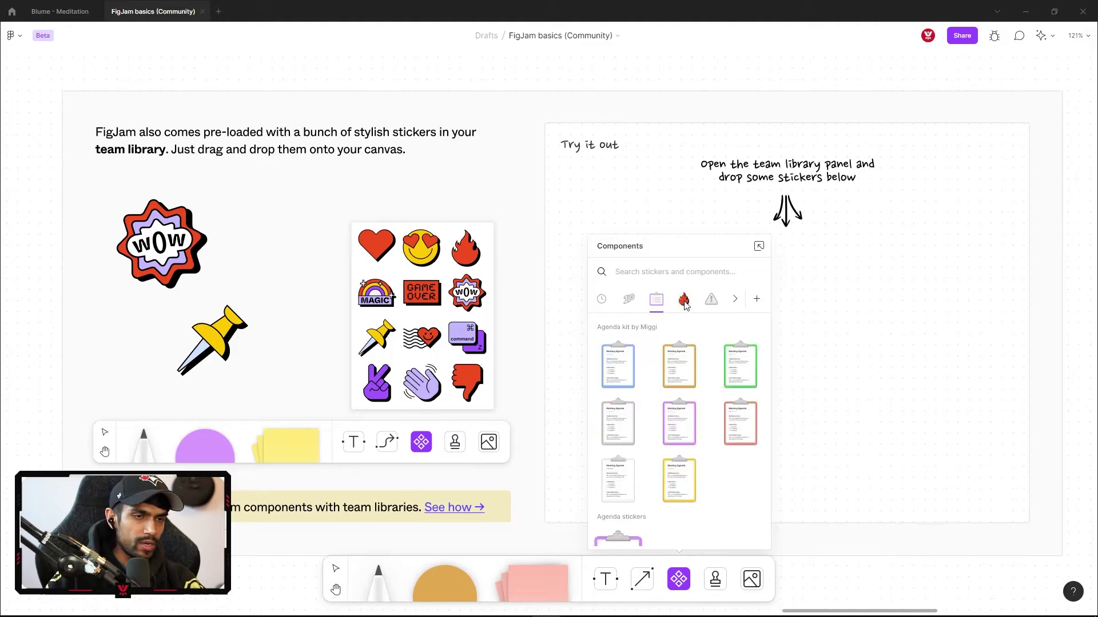
left_click(685, 301)
left_click(709, 299)
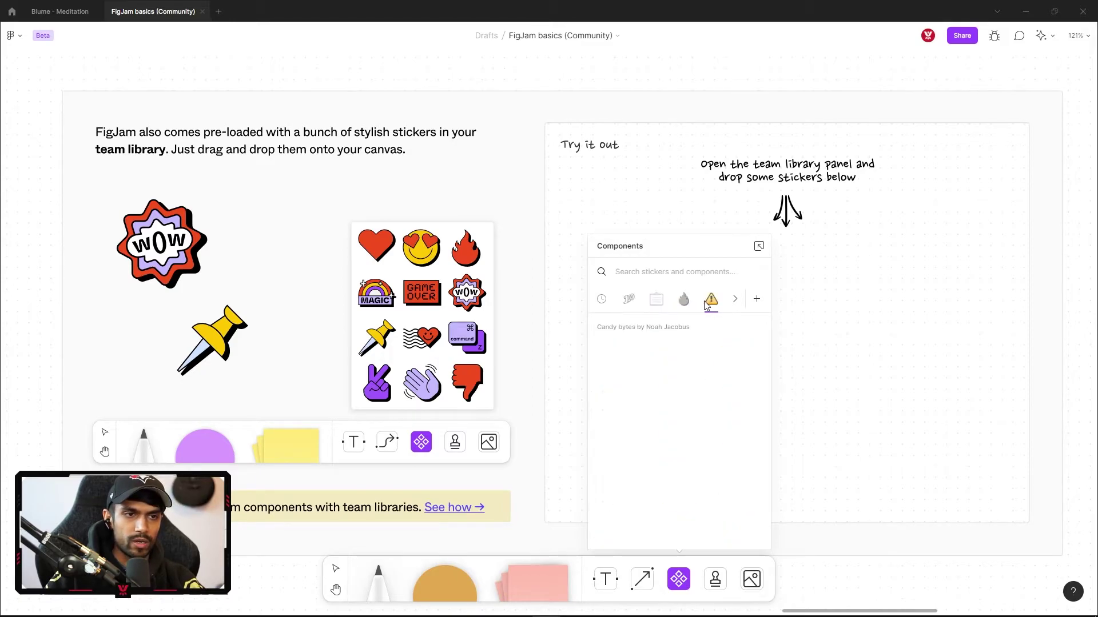
Add the recently used underlined 100 sticker to the try-it-out area and scale it down slightly.
left_click(602, 299)
mouse_move(615, 377)
left_mouse_down()
mouse_move(889, 275)
mouse_move(630, 378)
left_mouse_up()
left_click(775, 346)
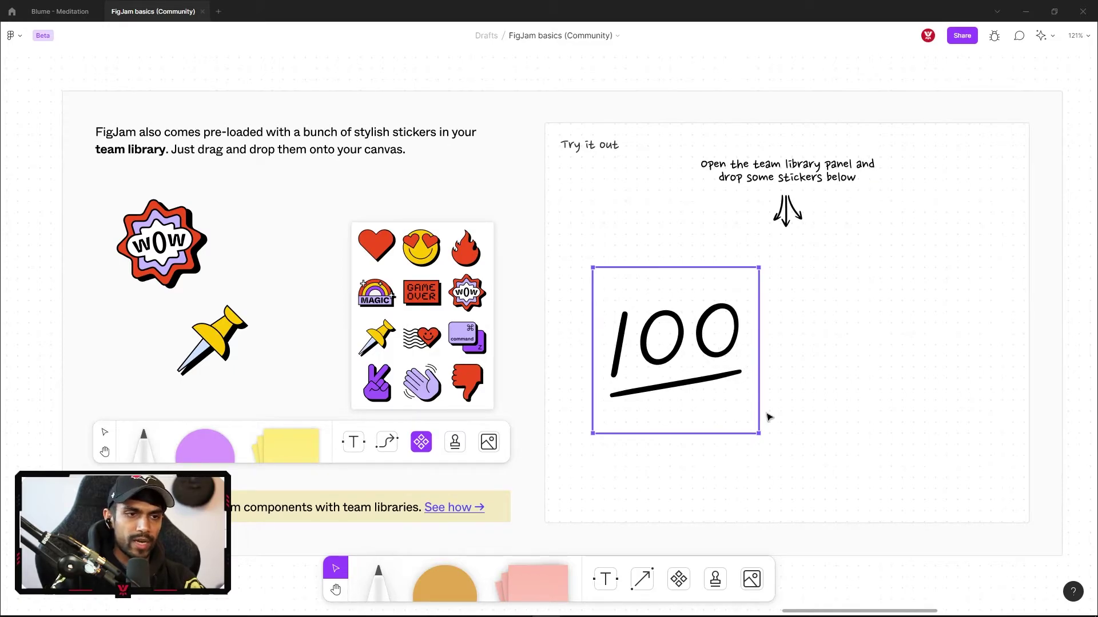
left_click_drag(768, 440, 730, 413)
Expand the component library into its own side panel, try to reposition it, and close it.
key("shift+i")
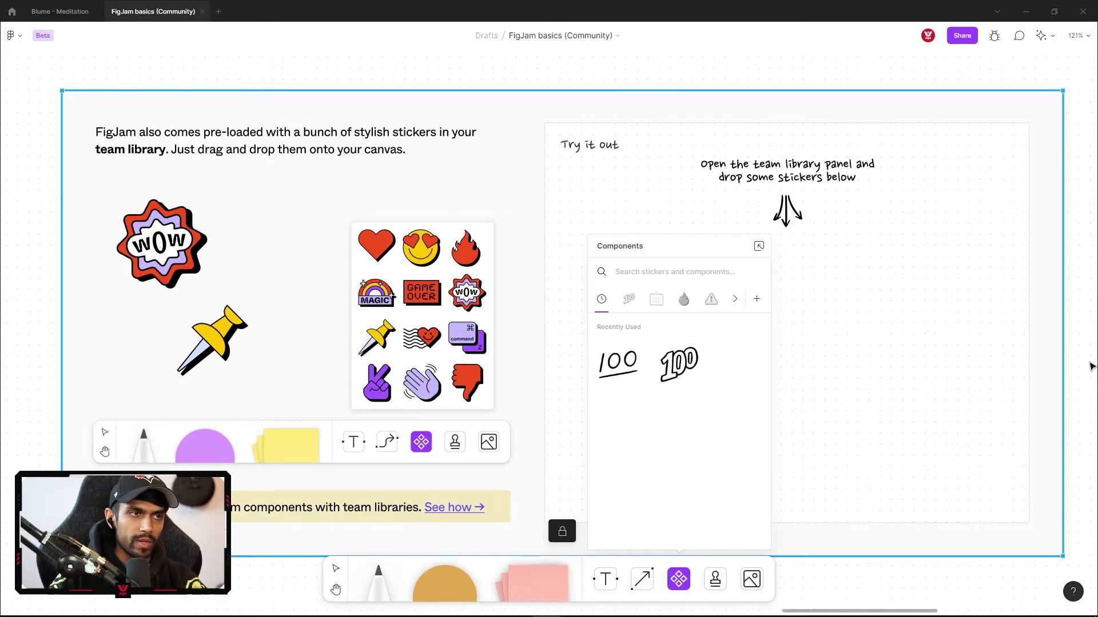
left_click(759, 247)
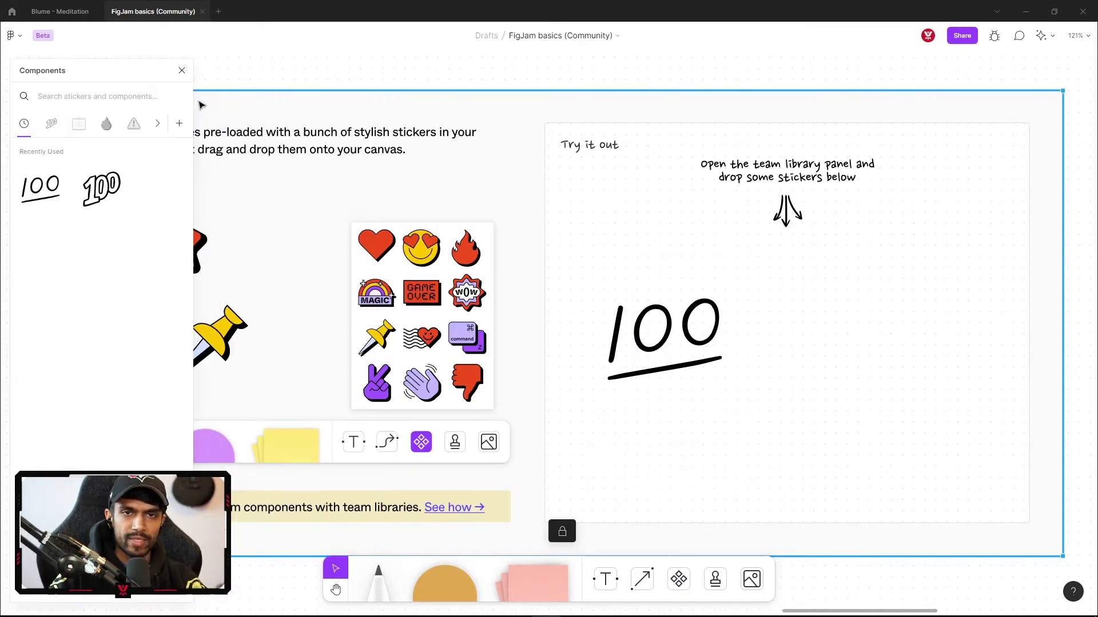
left_click_drag(674, 139, 295, 145)
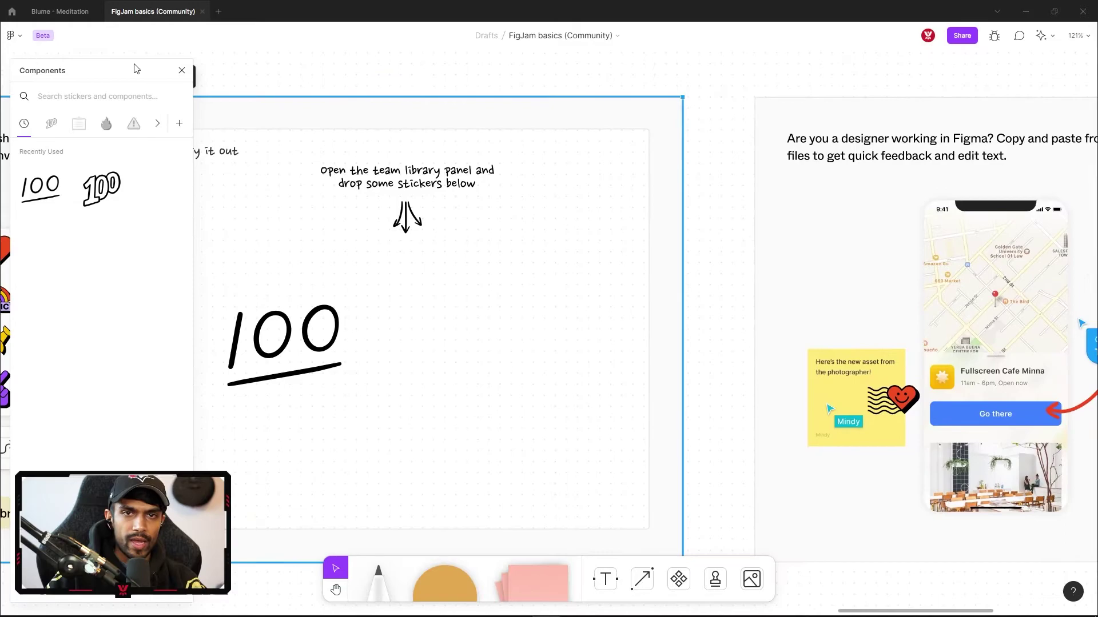
left_click_drag(104, 71, 58, 143)
left_click_drag(51, 76, 1009, 63)
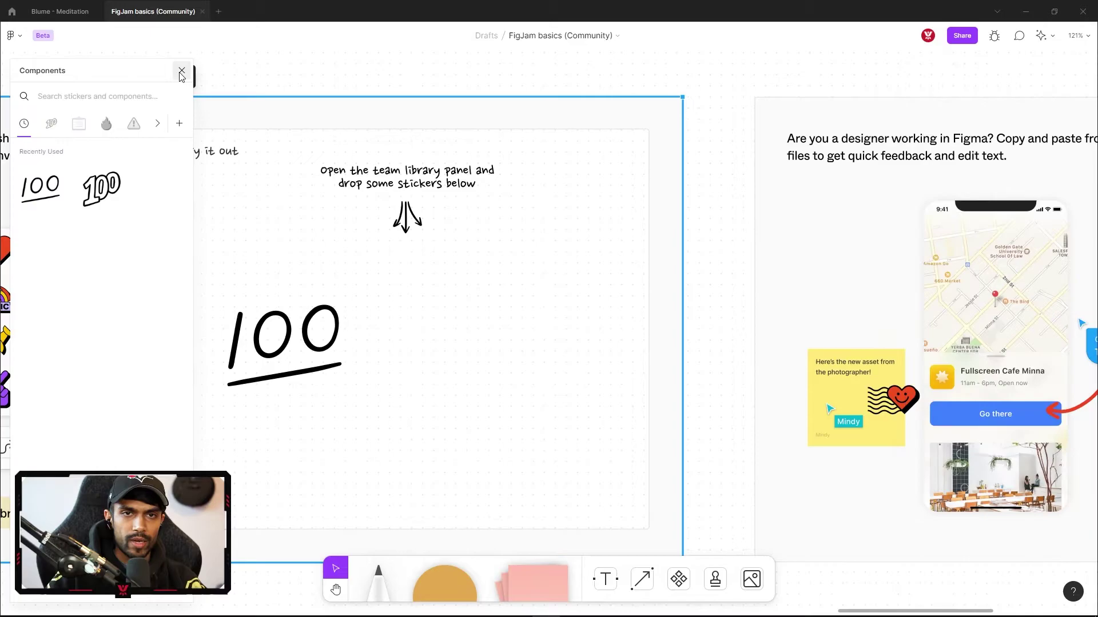
left_click(180, 73)
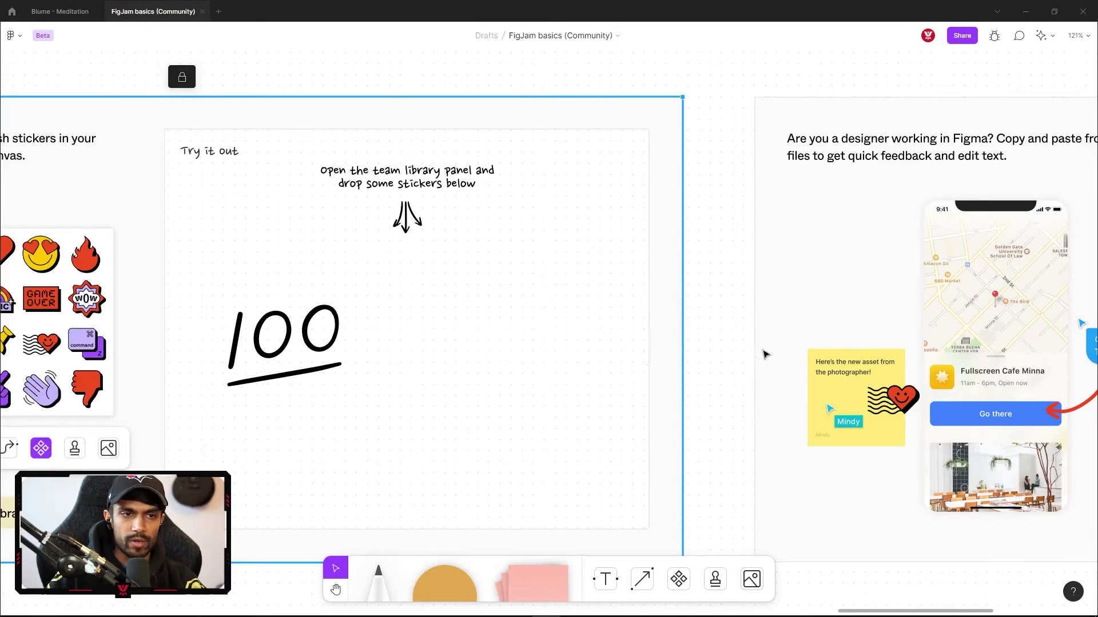
In the Figma copy-and-paste section, try resizing the try-it-out phone mockup and undo the change.
left_click_drag(754, 355, 42, 368)
left_click_drag(712, 331, 712, 299)
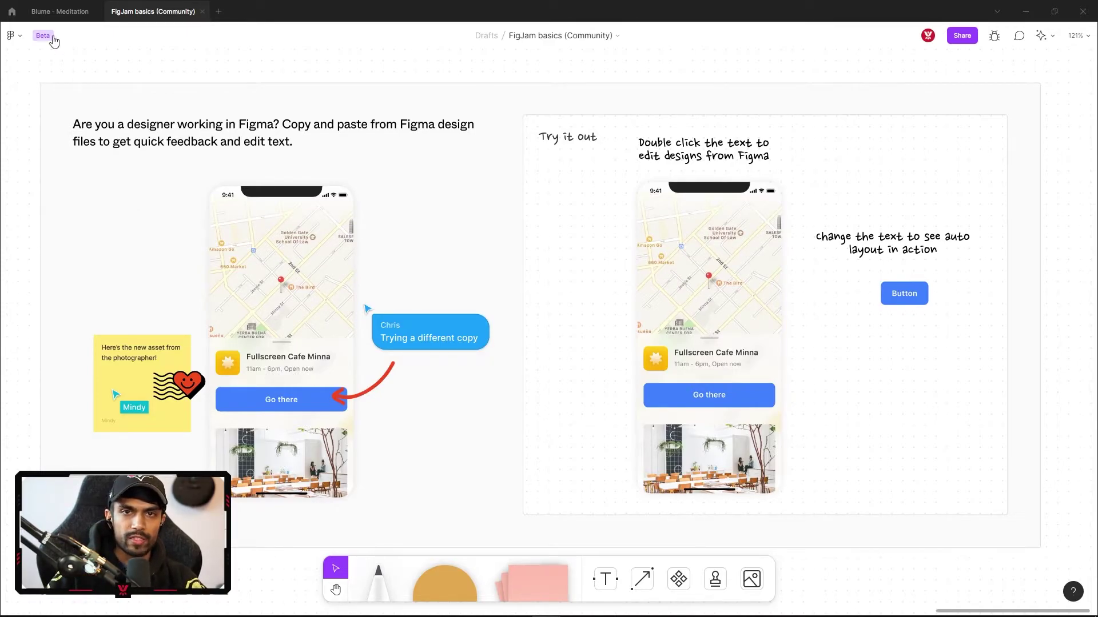
left_click(896, 341)
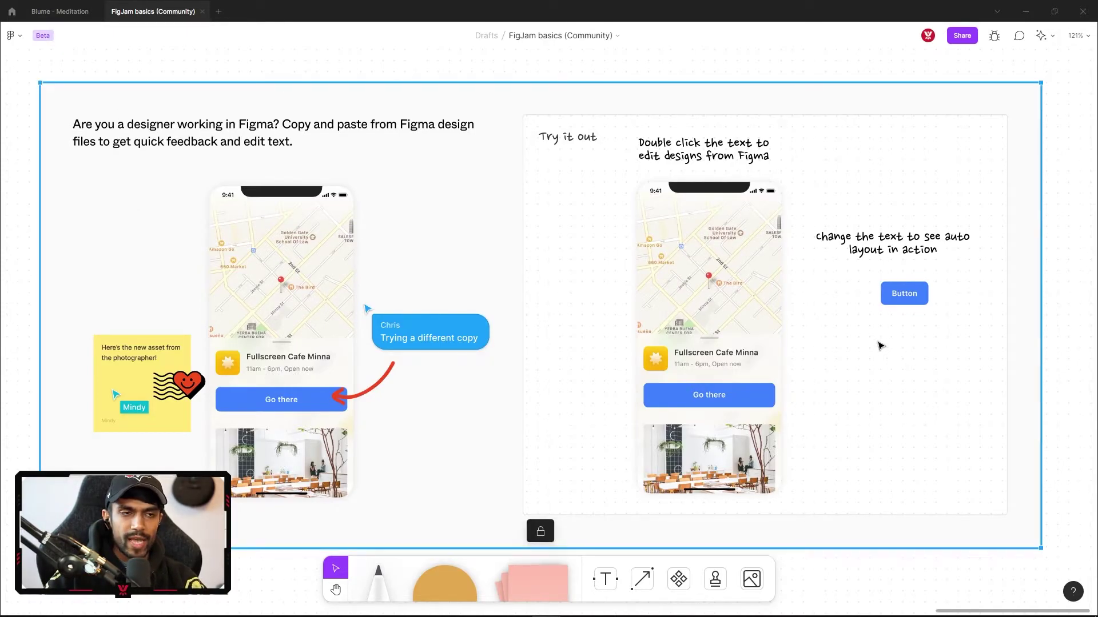
left_click(709, 329)
left_click_drag(781, 182, 724, 300)
key("ctrl+z")
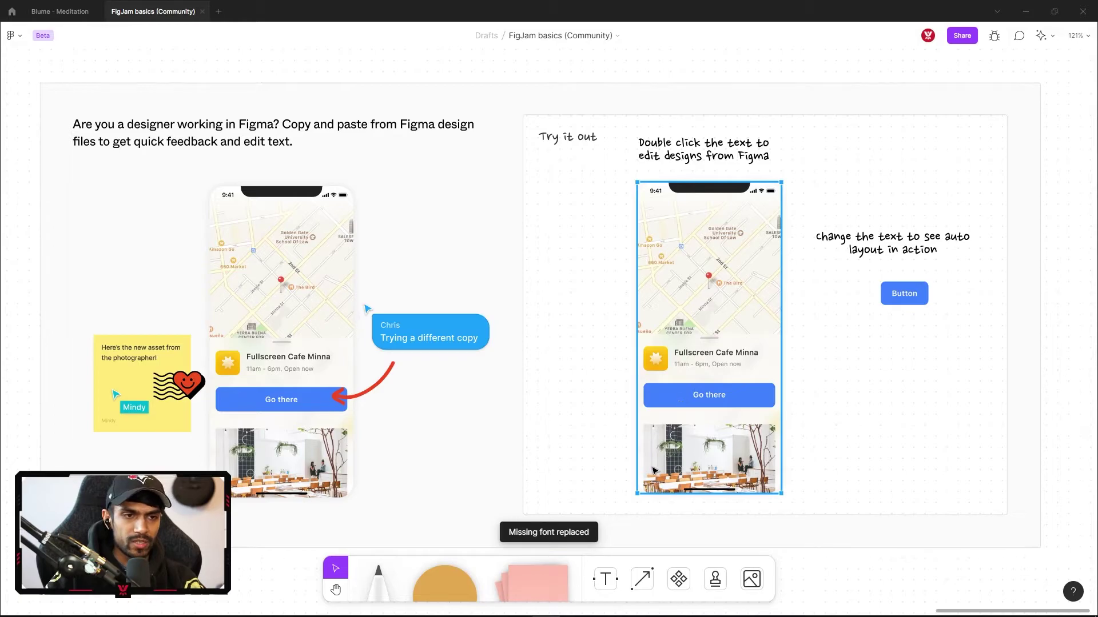
In the try-it-out phone mockup, replace the cafe title with "sdfsdfsdf" and the "Go there" label with "Hello".
double_click(686, 353)
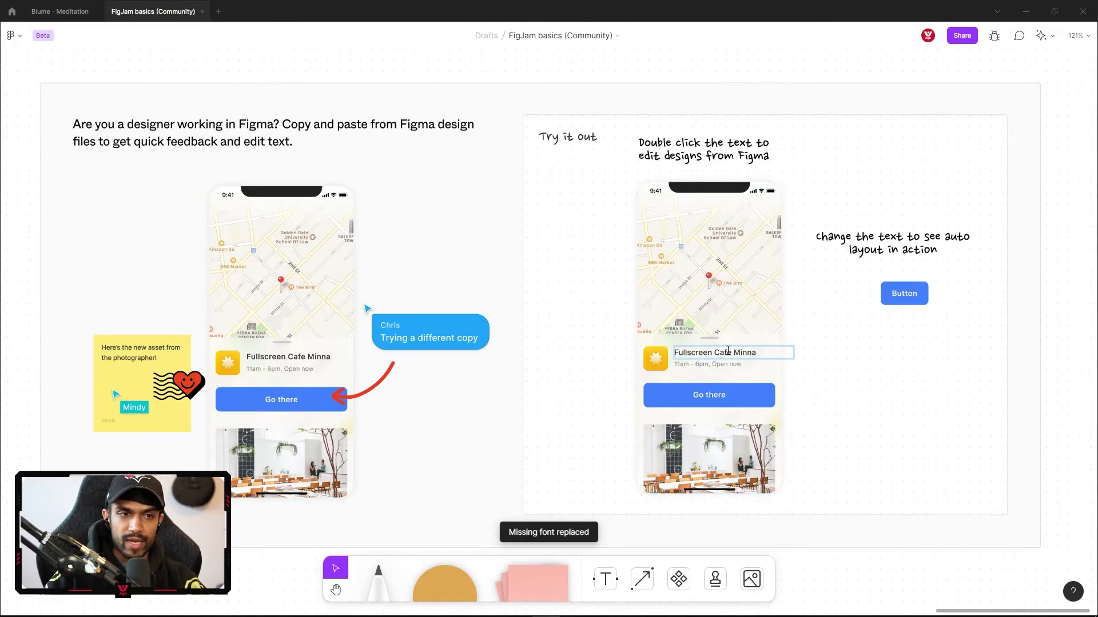
key("ctrl+a")
type("sdfsdfsdf")
left_click(708, 396)
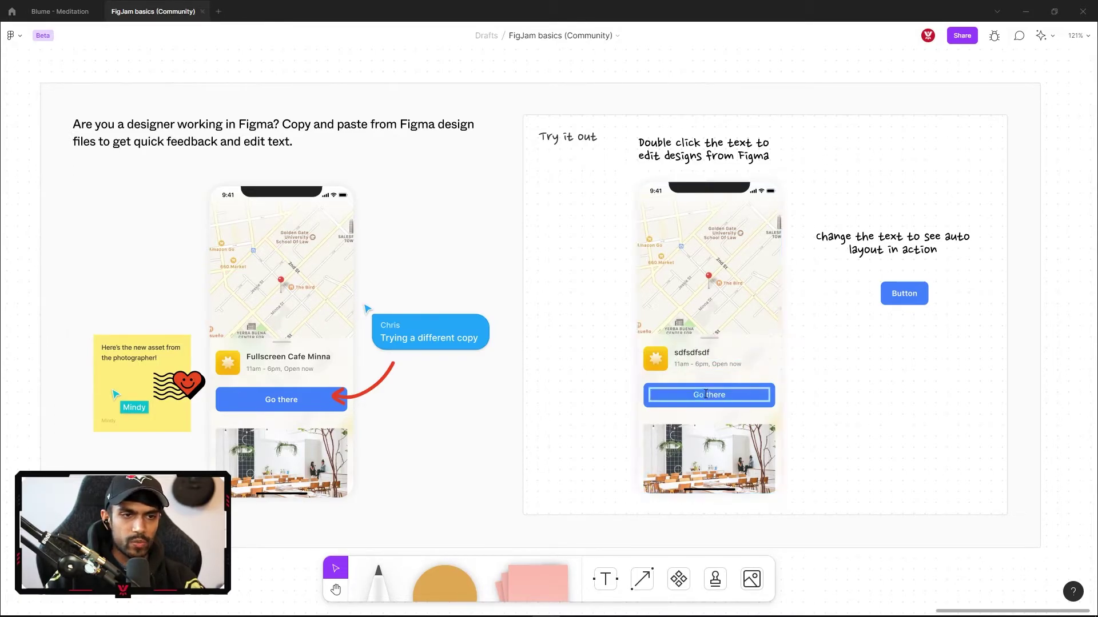
Copy the Glass Effect - Figma frame from the Blume - Meditation file and paste it into the FigJam basics file.
left_click(60, 11)
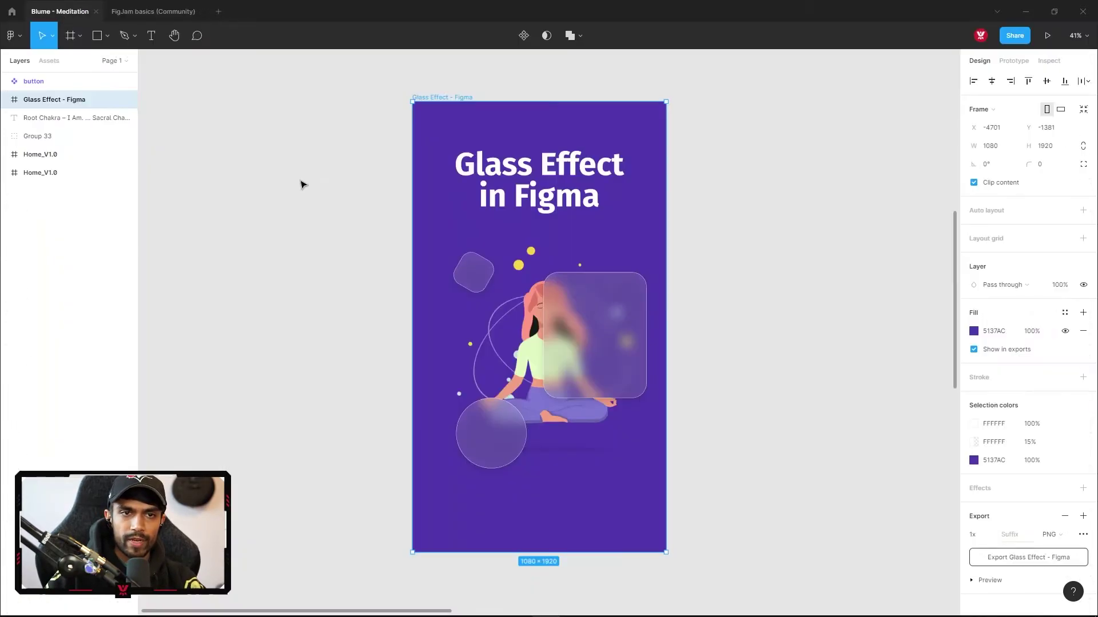
left_click(437, 99)
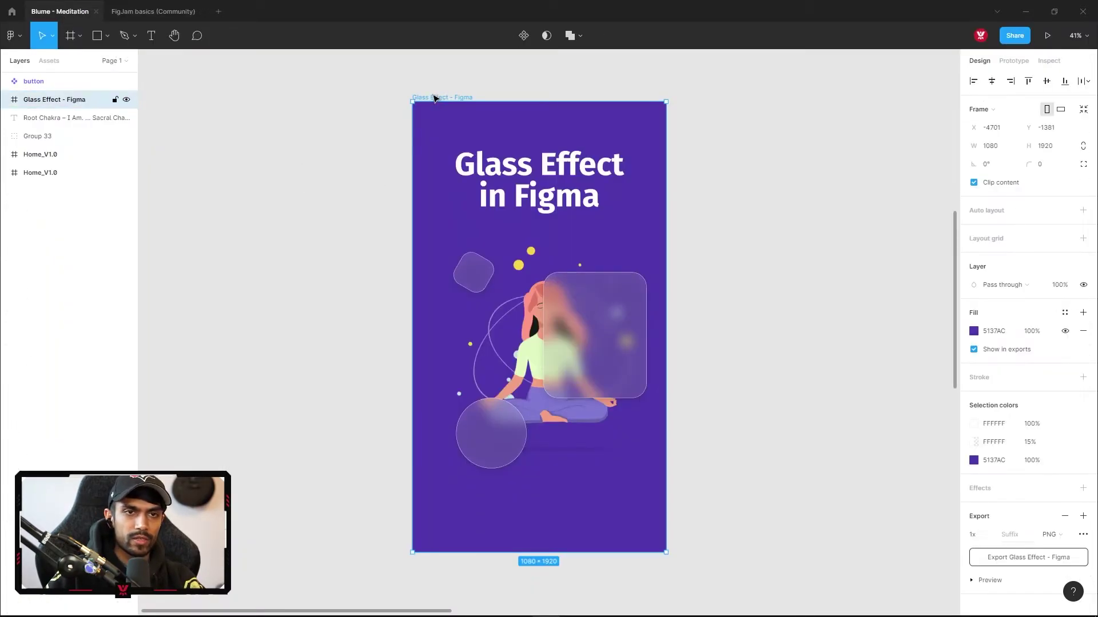
left_click(160, 19)
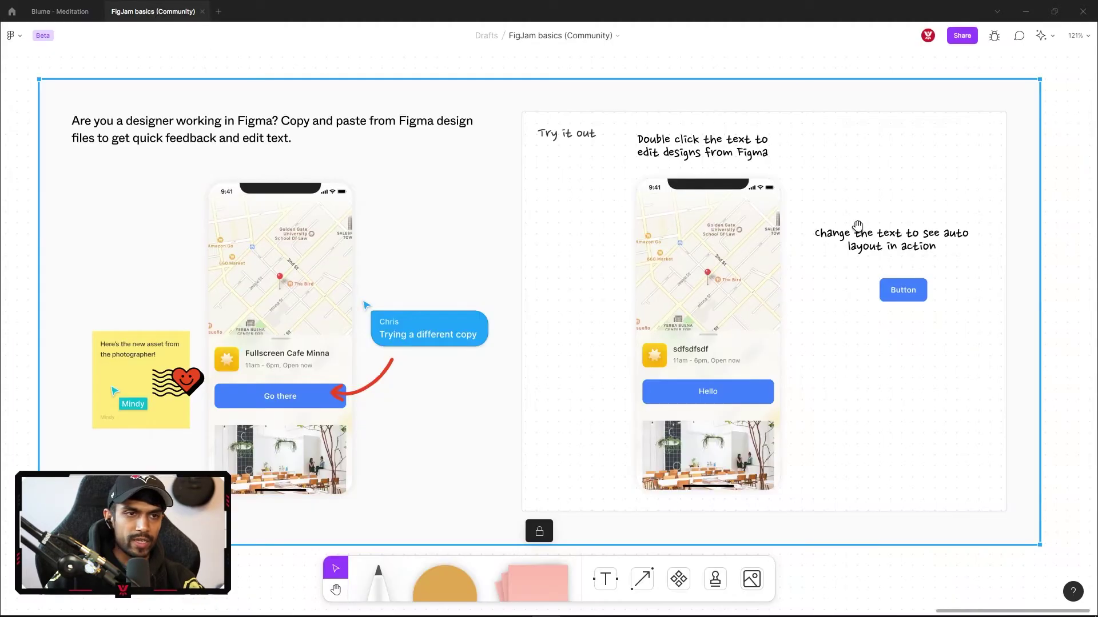
scroll(852, 223, "right", 10)
key("ctrl+v")
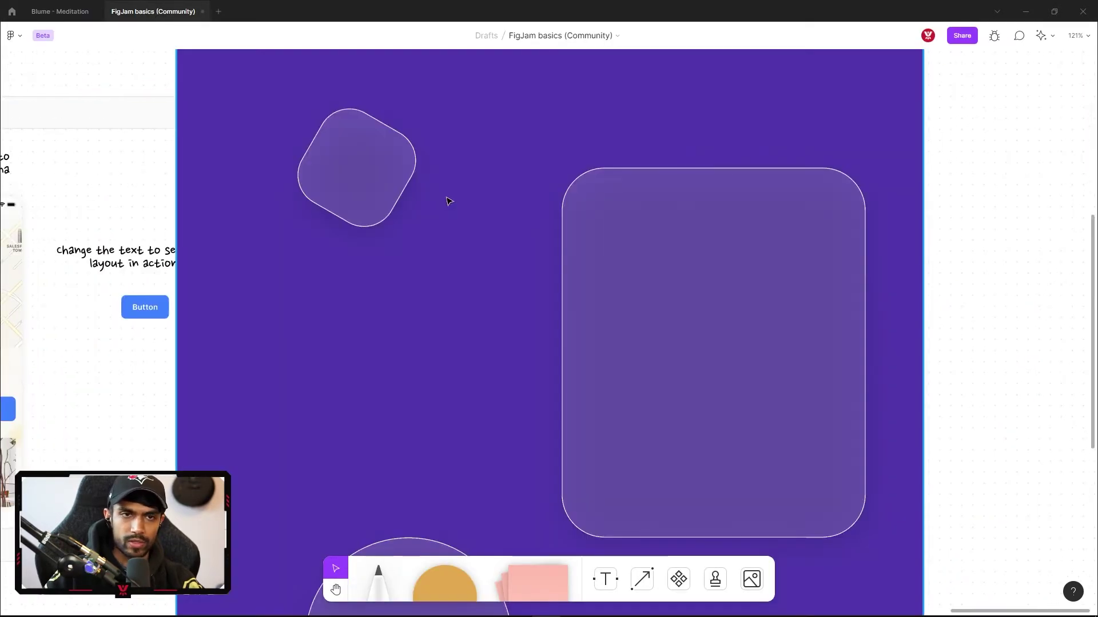
Move the pasted Glass Effect frame clear of the section, onto the empty canvas to its right, and deselect it.
key("ctrl+minus")
key("ctrl+minus")
key("ctrl+minus")
left_click_drag(492, 229, 546, 251)
left_click(540, 185)
key("z")
left_click_drag(460, 189, 741, 536)
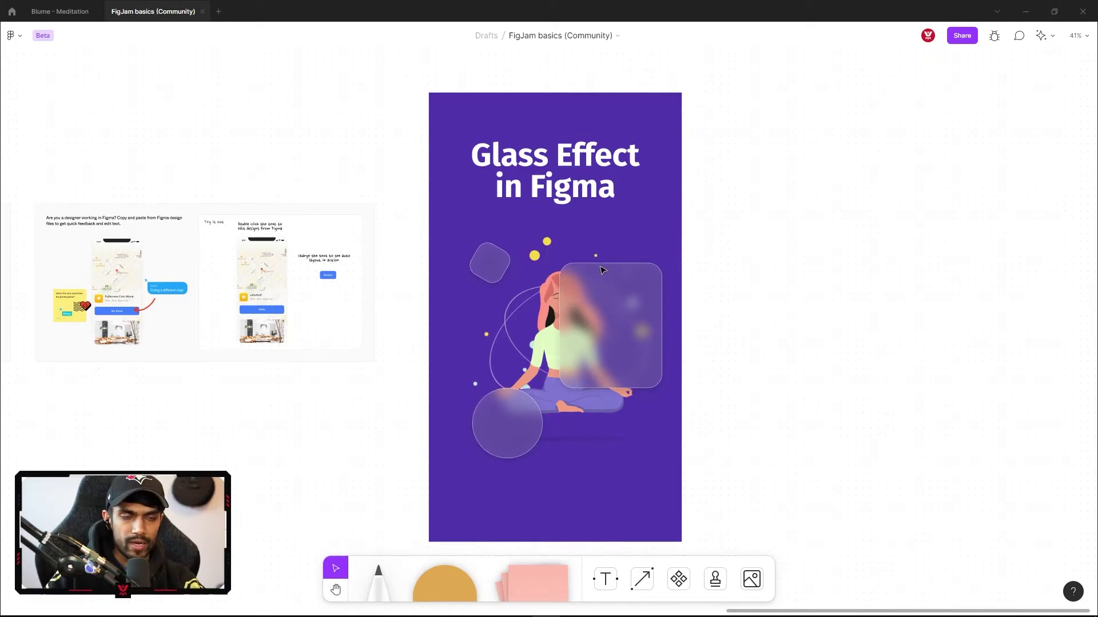
In the pasted Glass Effect frame, try moving the artwork and replacing the heading with "sfsdfdsfdfdfdsfdsfds", undoing both changes.
left_click_drag(581, 288, 682, 371)
key("ctrl+z")
double_click(571, 189)
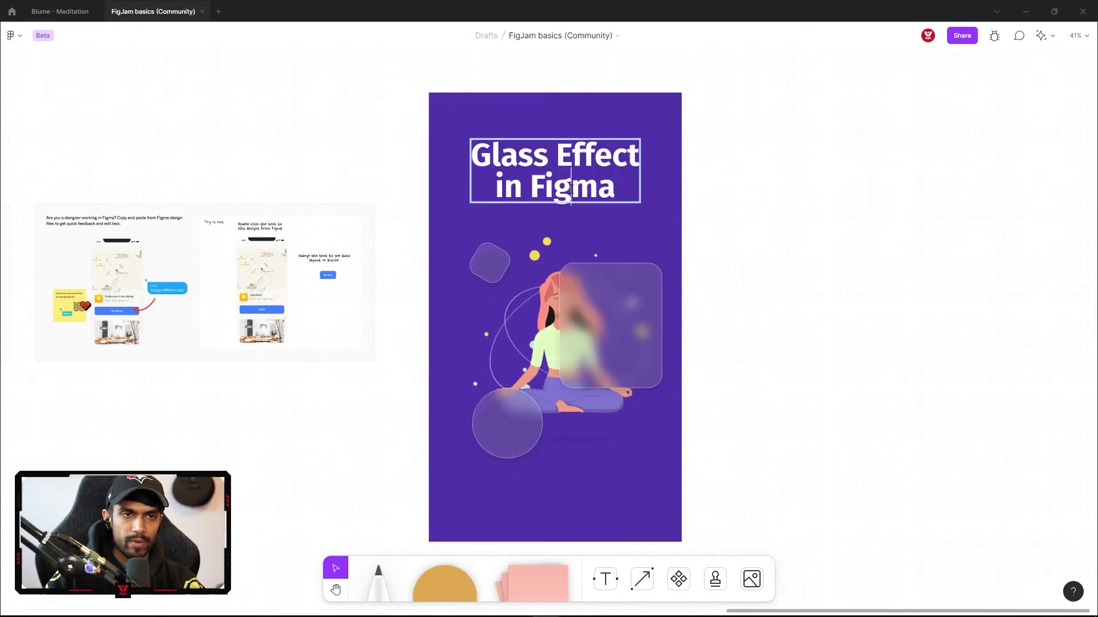
double_click(546, 162)
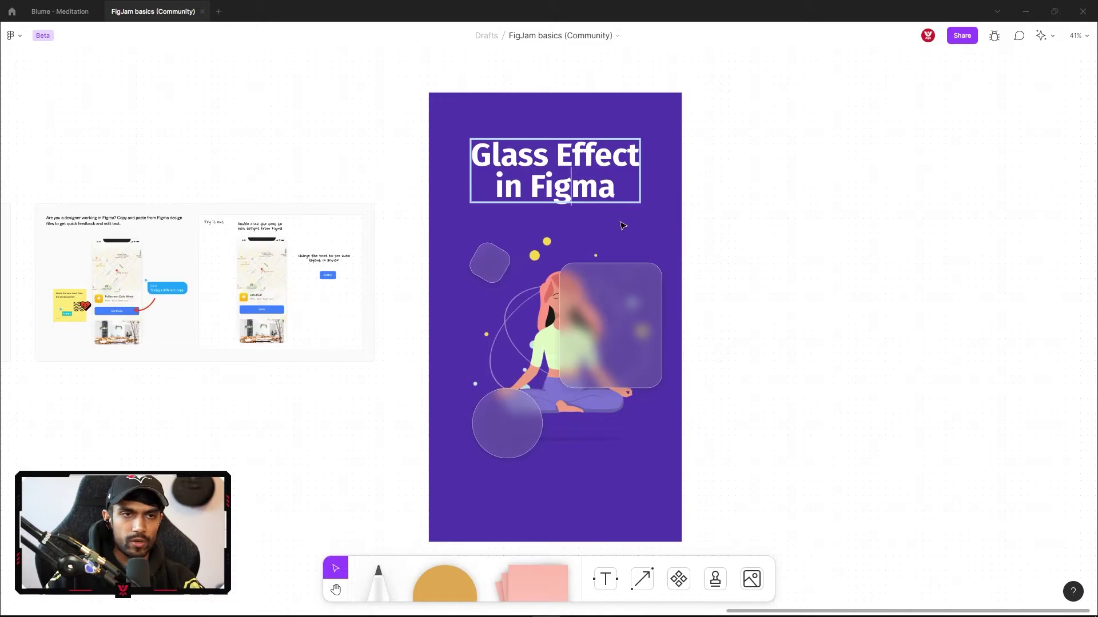
key("ctrl+a")
type("sfsdfdsfdfdfdsfdsfds")
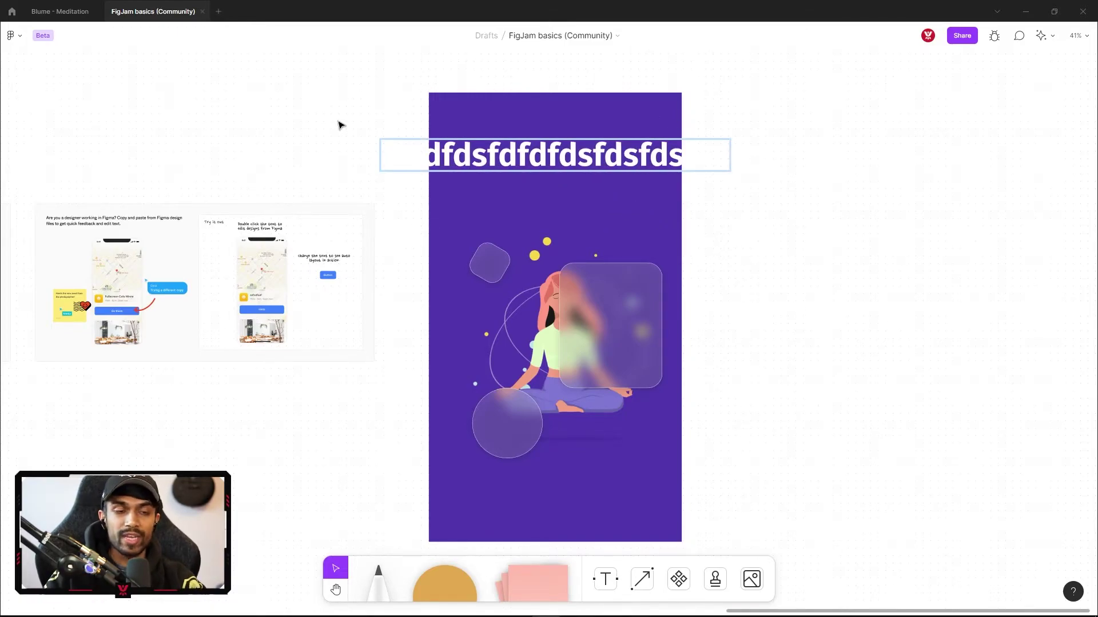
key("Escape")
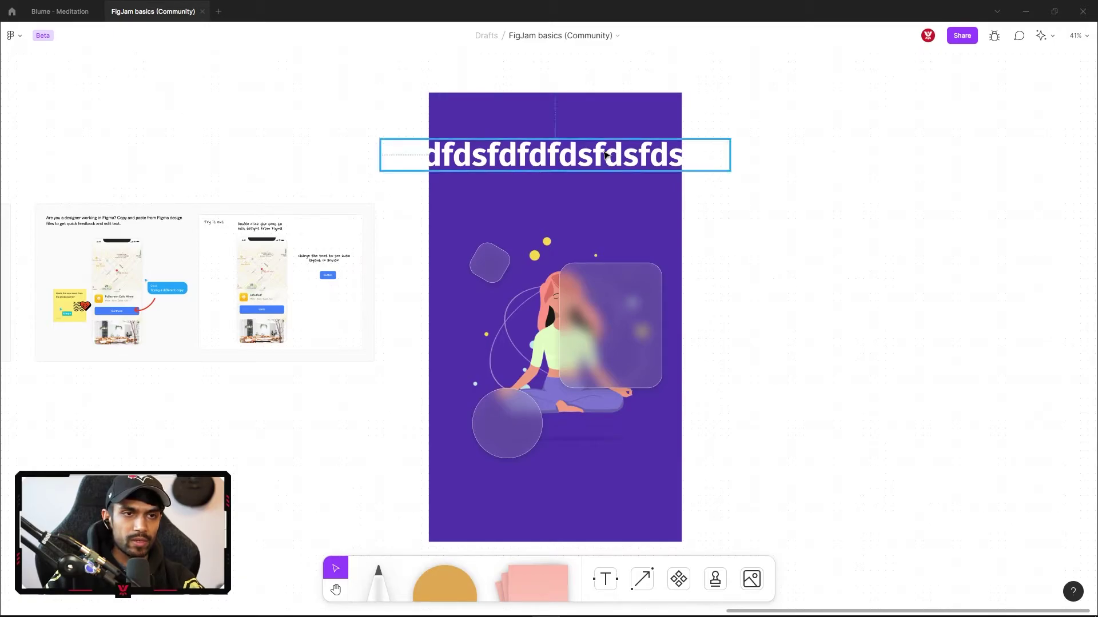
key("ctrl+z")
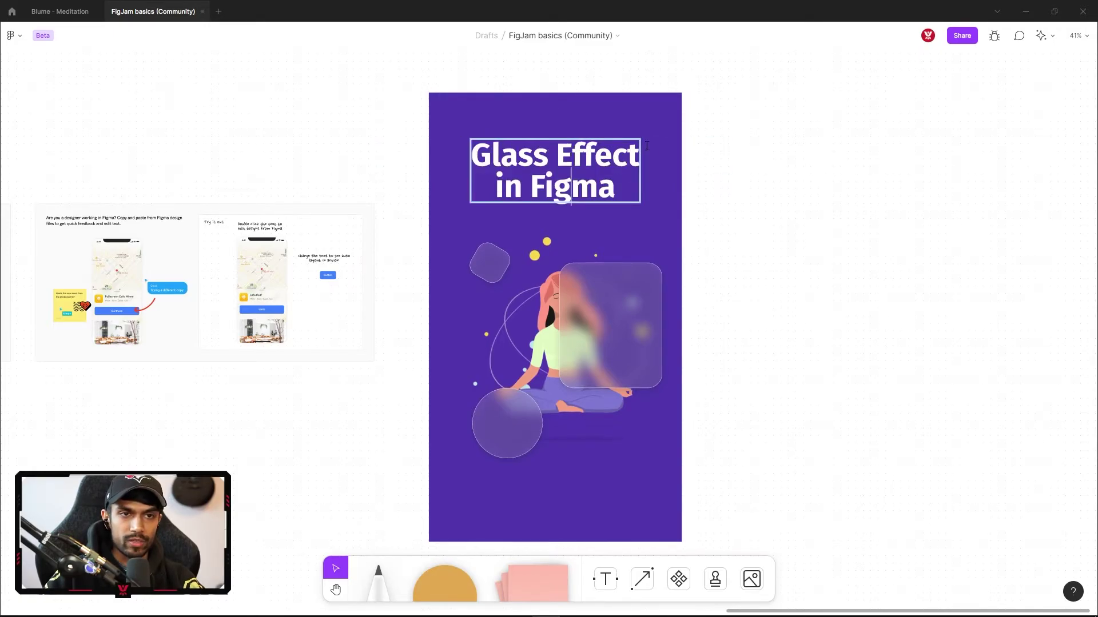
left_click(729, 159)
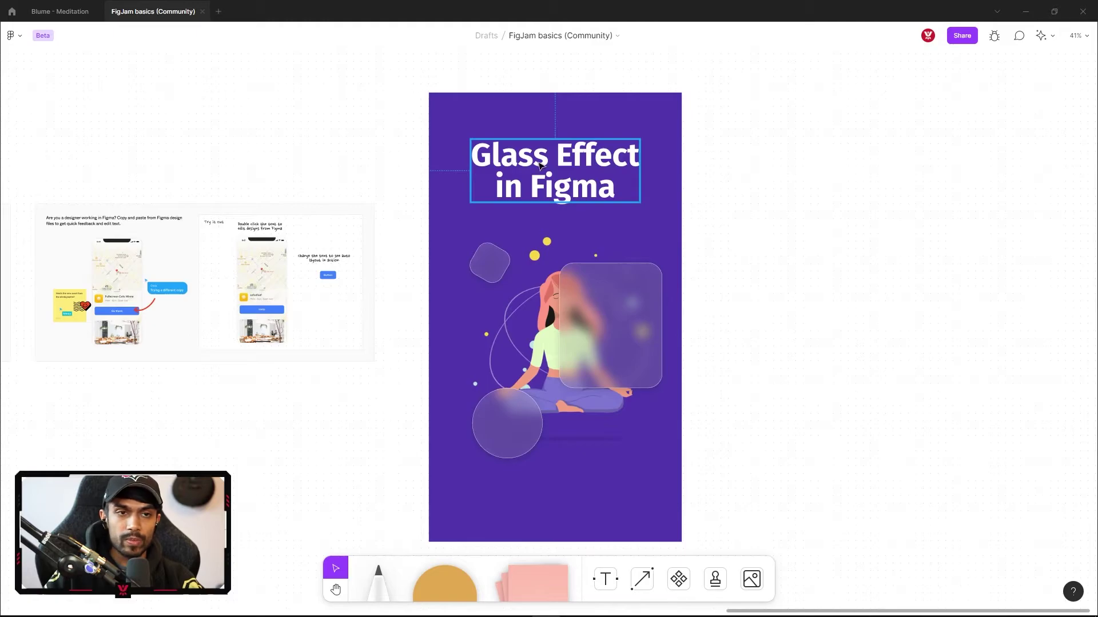
double_click(509, 163)
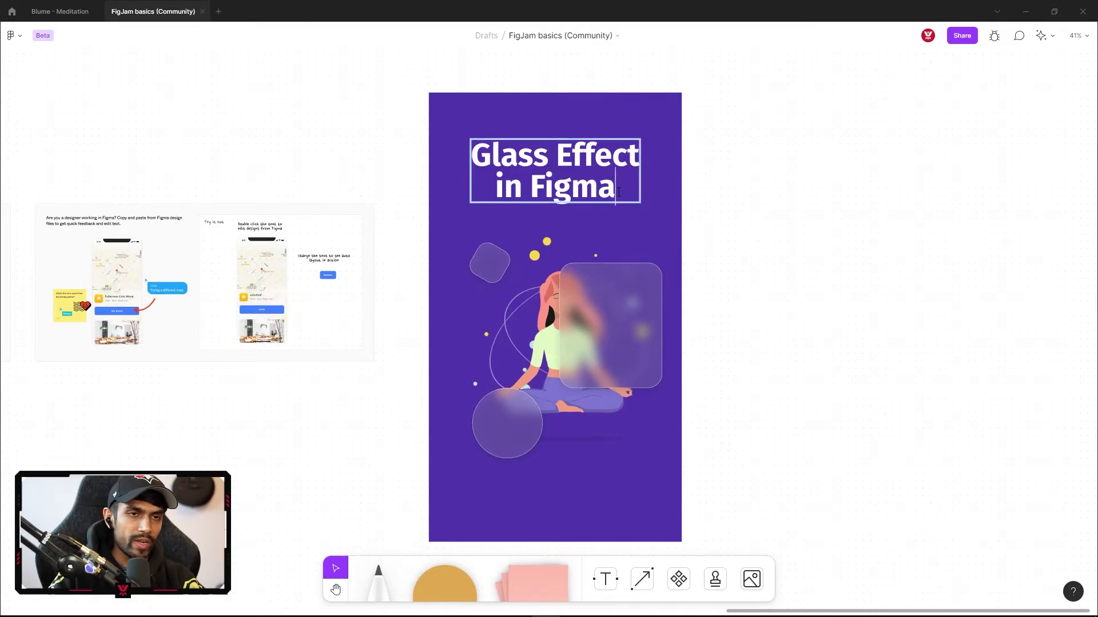
Draw several thin dark gray freehand marker lines, including arrows, on the empty canvas around the Figma copy-and-paste section.
scroll(618, 192, "left", 3)
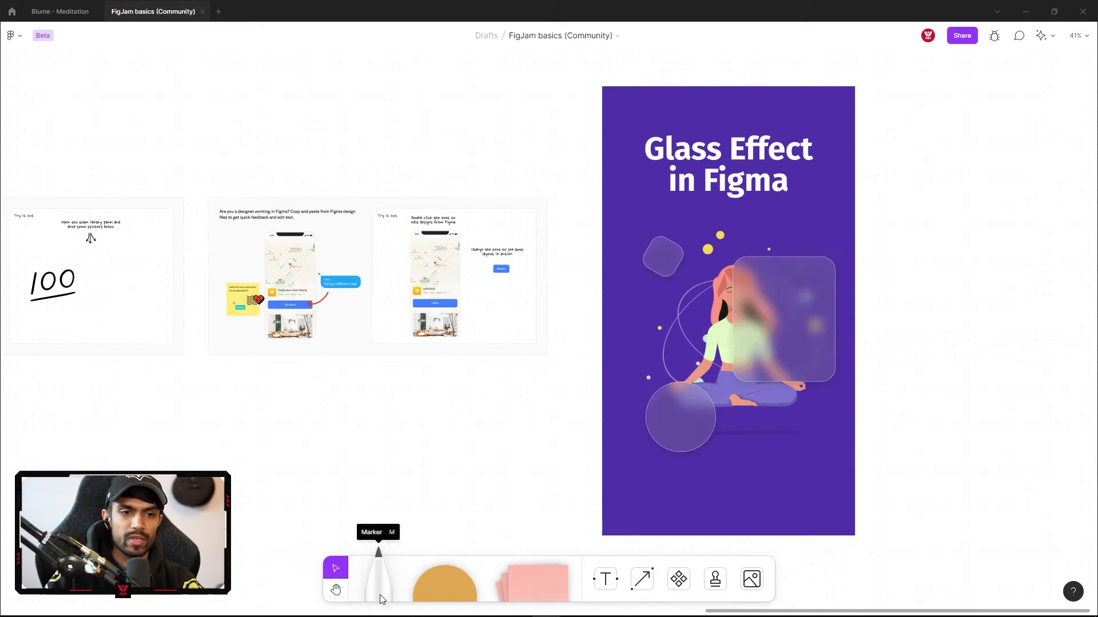
left_click(381, 596)
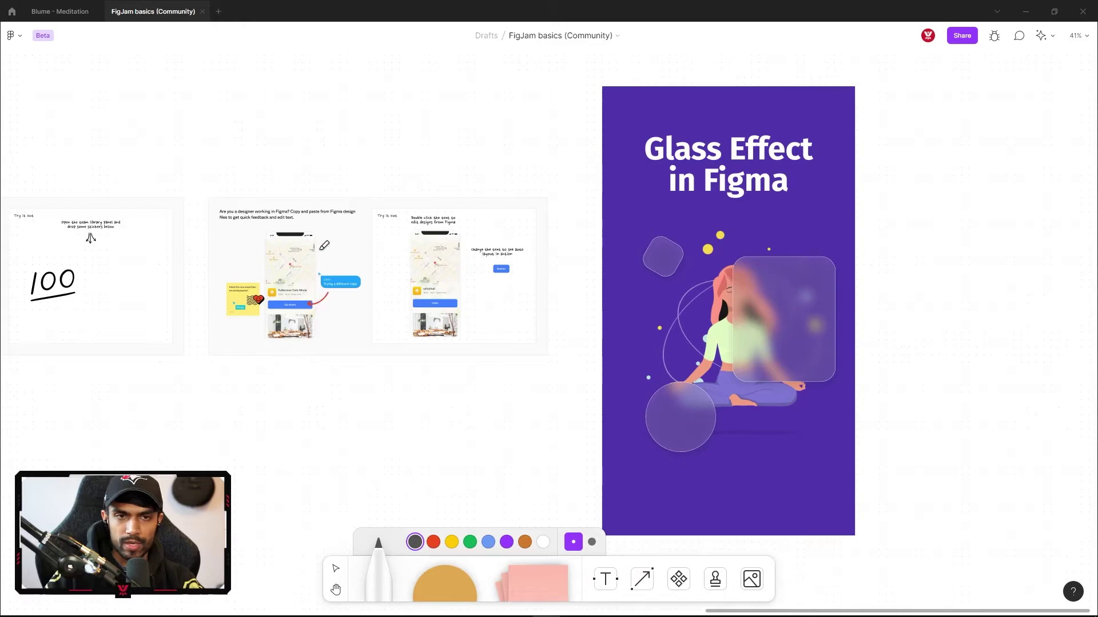
mouse_move(389, 109)
left_mouse_down()
mouse_move(346, 173)
mouse_move(260, 178)
mouse_move(262, 149)
mouse_move(355, 151)
mouse_move(363, 109)
mouse_move(330, 153)
mouse_move(247, 145)
mouse_move(397, 130)
mouse_move(358, 84)
mouse_move(274, 161)
mouse_move(427, 116)
mouse_move(322, 139)
mouse_move(496, 64)
mouse_move(498, 162)
left_mouse_up()
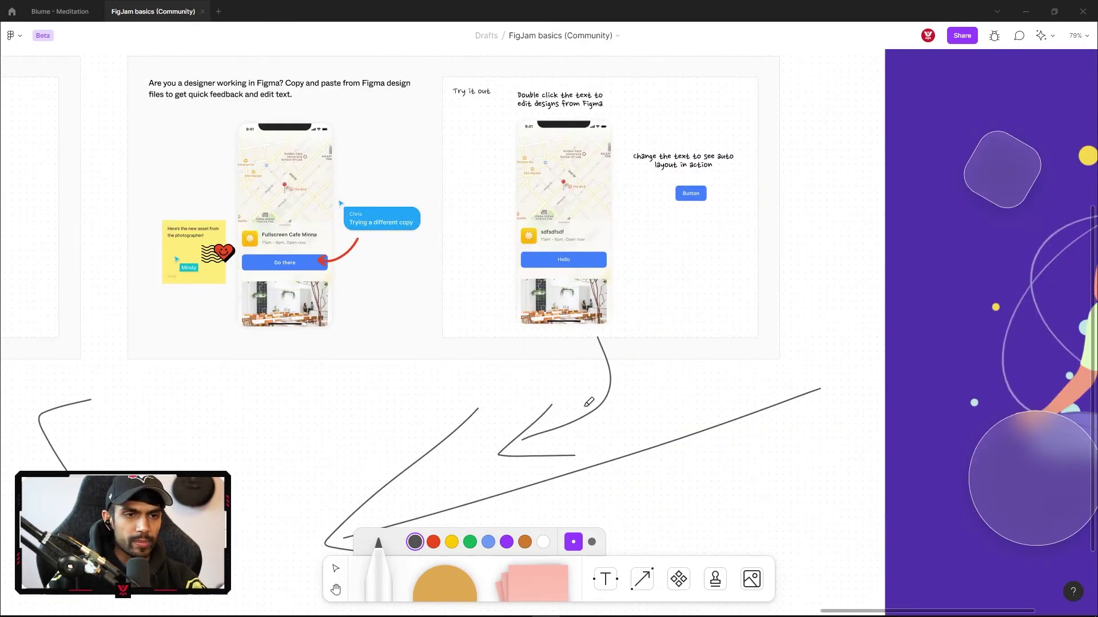
left_click_drag(383, 362, 436, 335)
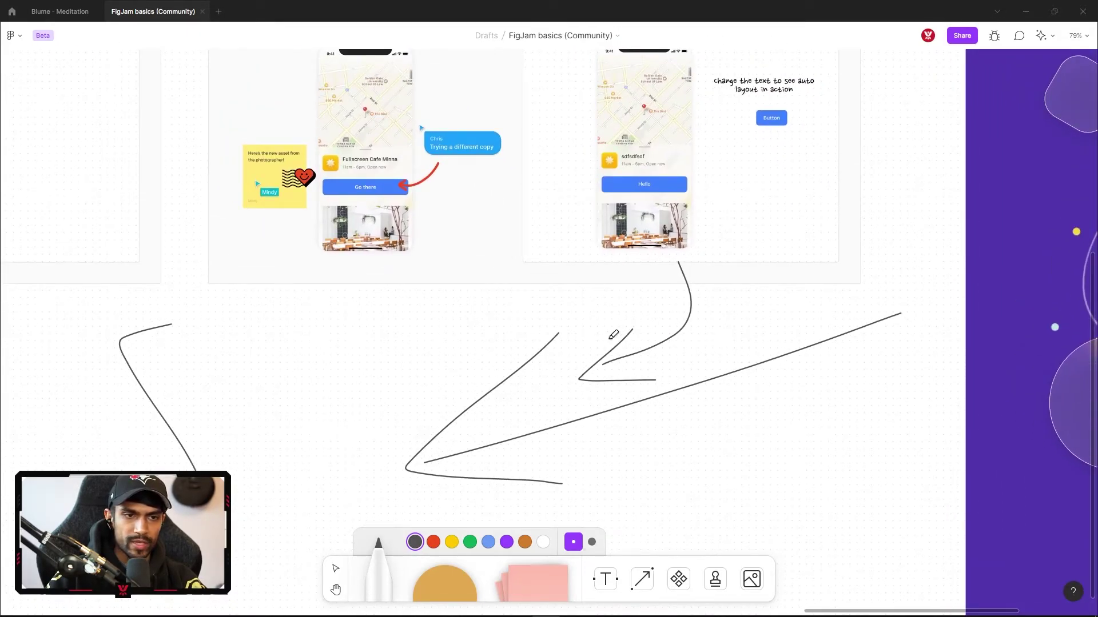
right_click(542, 349)
left_click(533, 354)
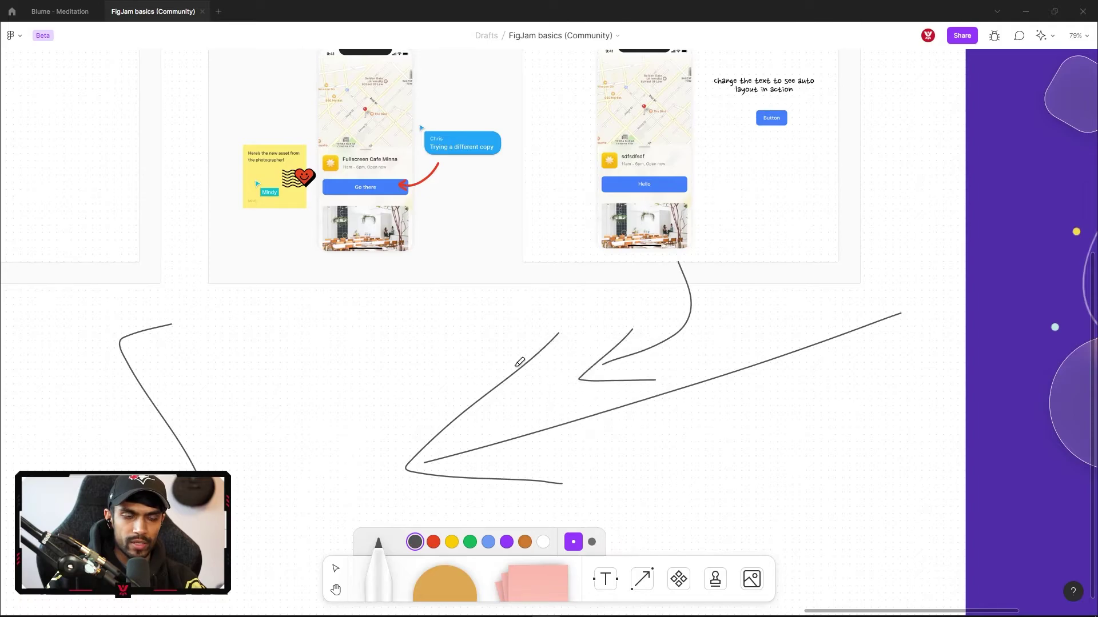
mouse_move(513, 377)
left_mouse_down()
mouse_move(443, 340)
mouse_move(411, 426)
left_mouse_up()
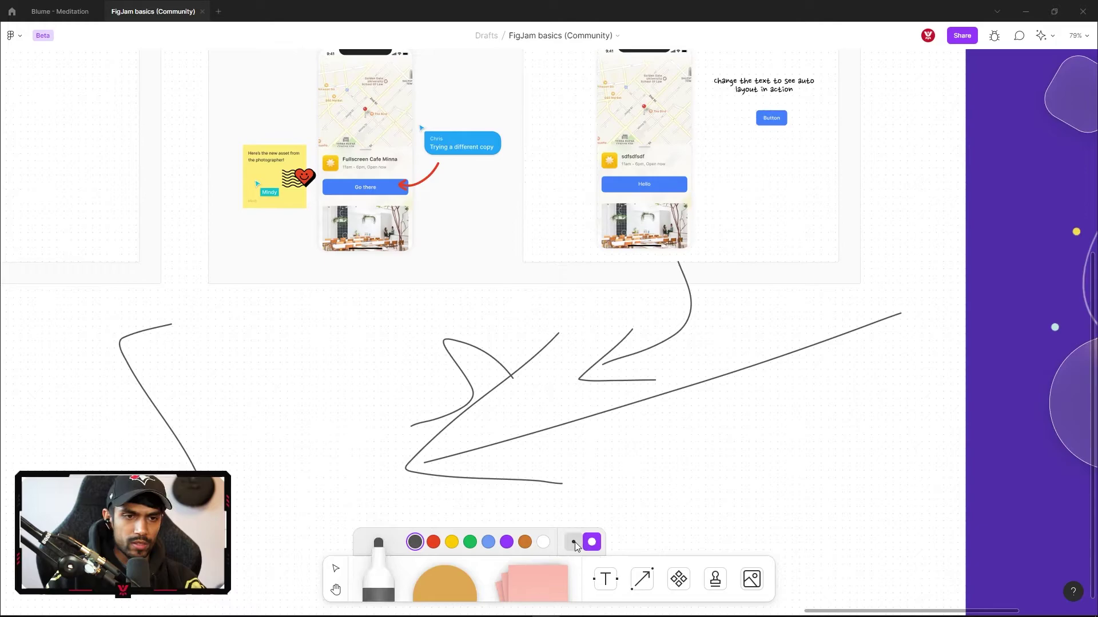
With the thick marker, draw a dark gray stroke and a large red loop over the thin lines below the copy-and-paste section.
left_click(592, 542)
mouse_move(673, 361)
left_mouse_down()
mouse_move(694, 428)
mouse_move(609, 501)
left_mouse_up()
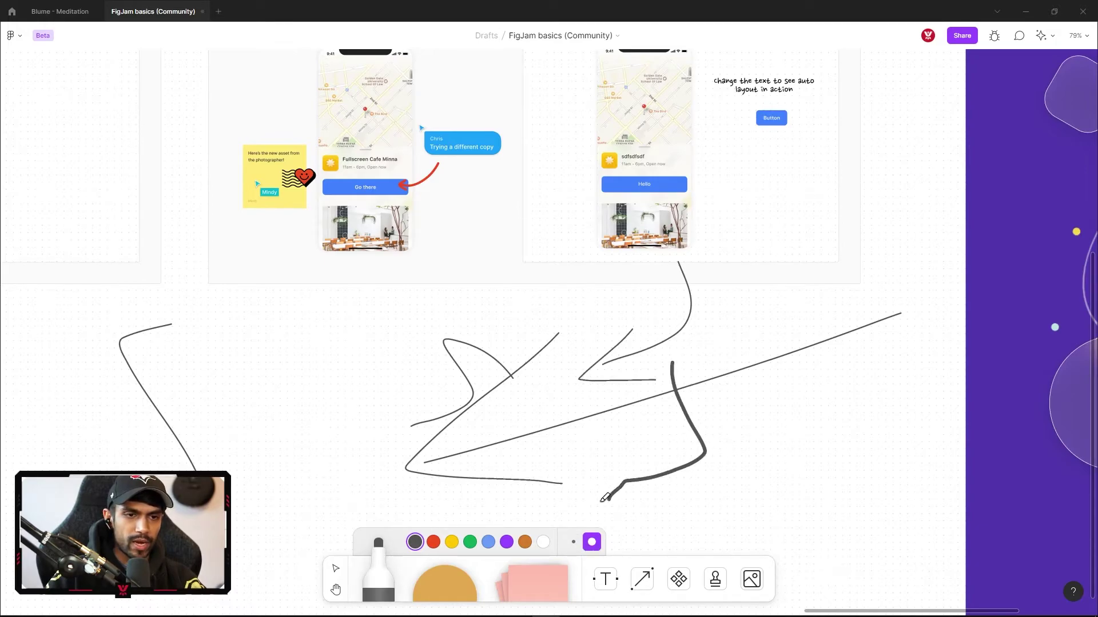
left_click(453, 545)
left_click(434, 543)
left_click_drag(385, 341, 408, 443)
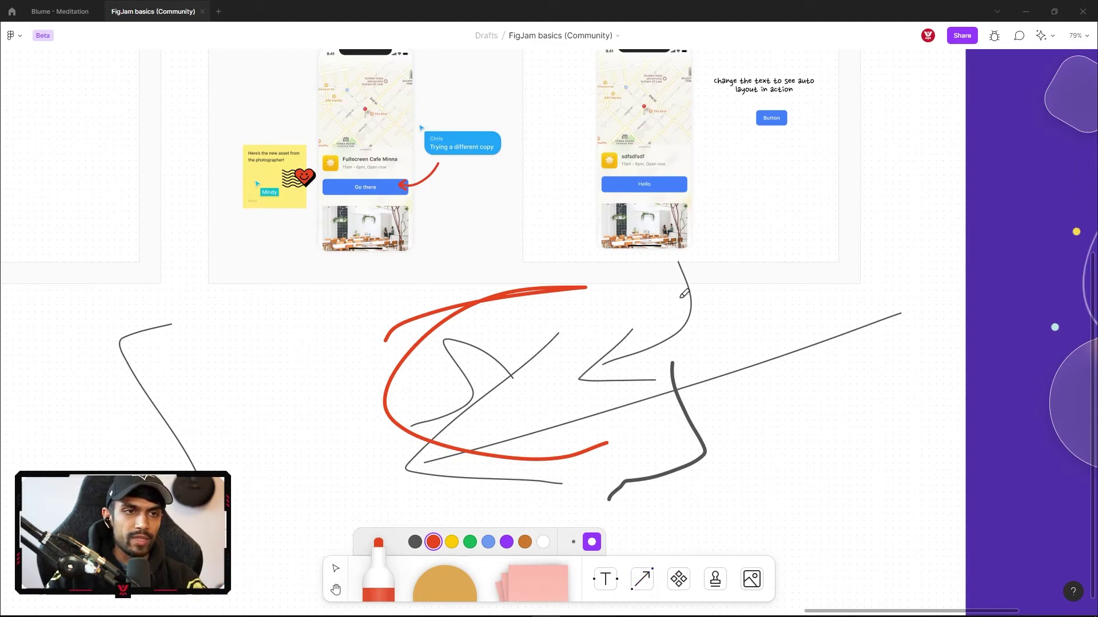
scroll(600, 314, "up", 5)
scroll(573, 296, "down", 4)
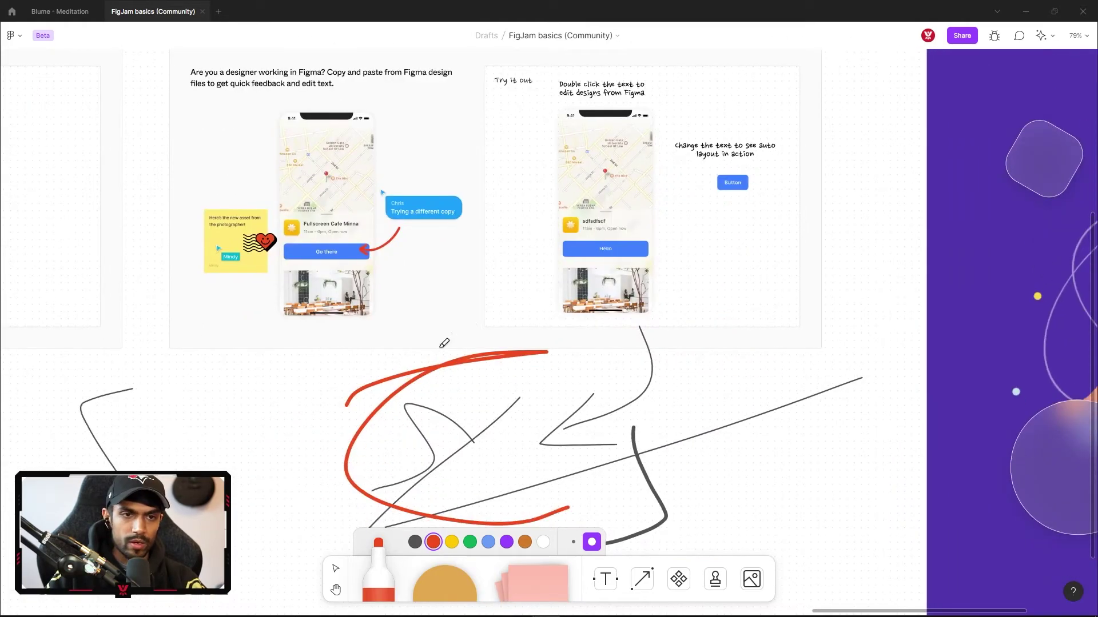
scroll(506, 360, "down", 2)
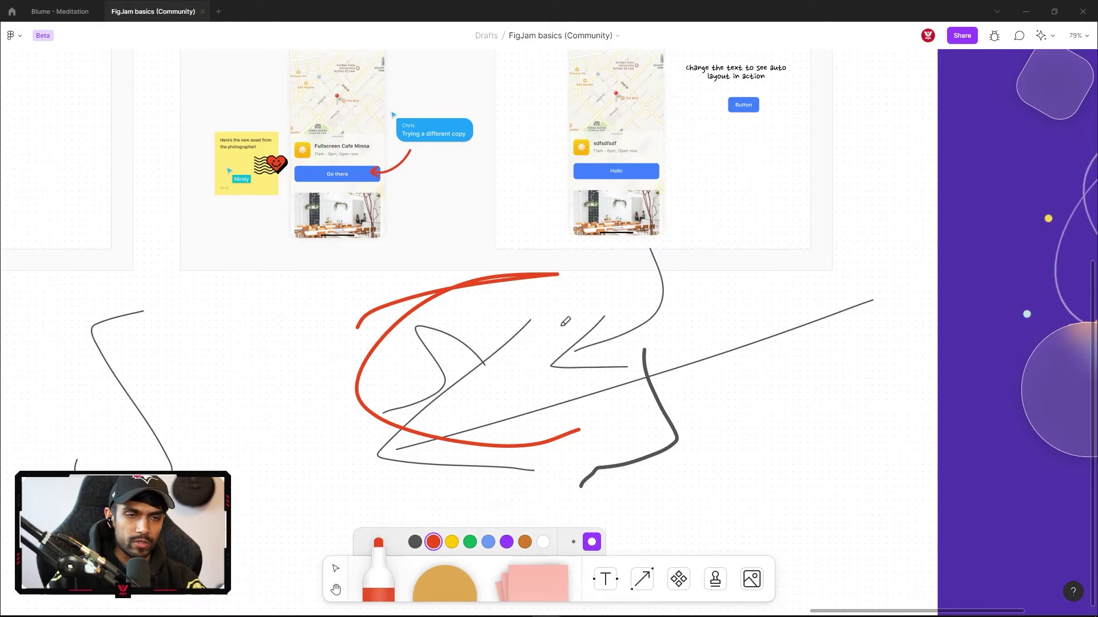
left_click_drag(514, 372, 784, 420)
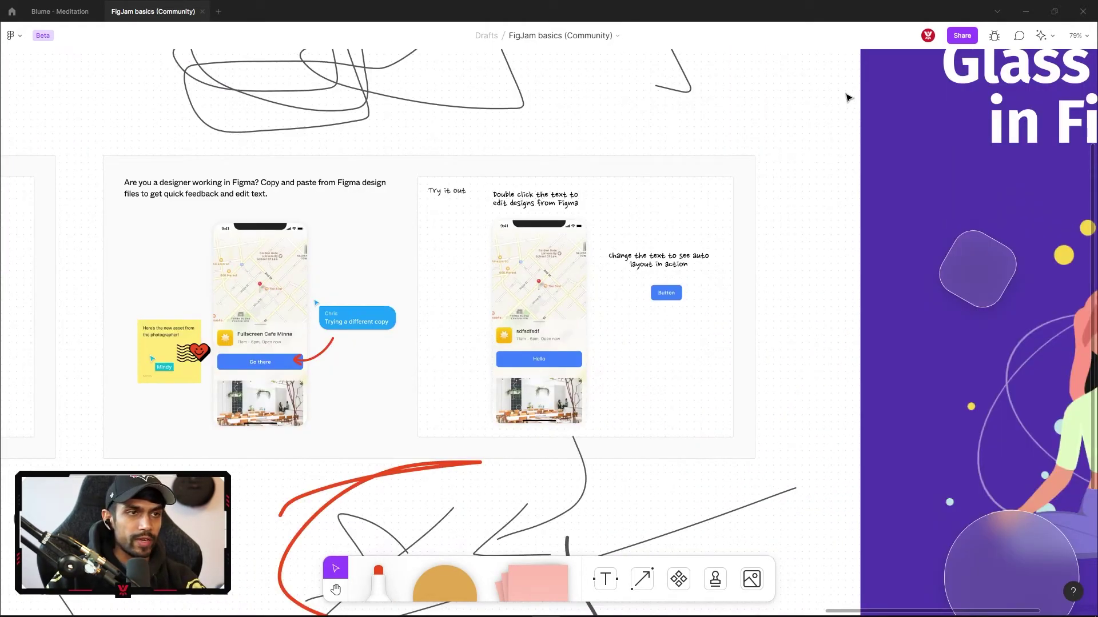
Examine the file's sharing options, including the can edit and can view invite permissions and the Publish to Community page.
left_click(962, 37)
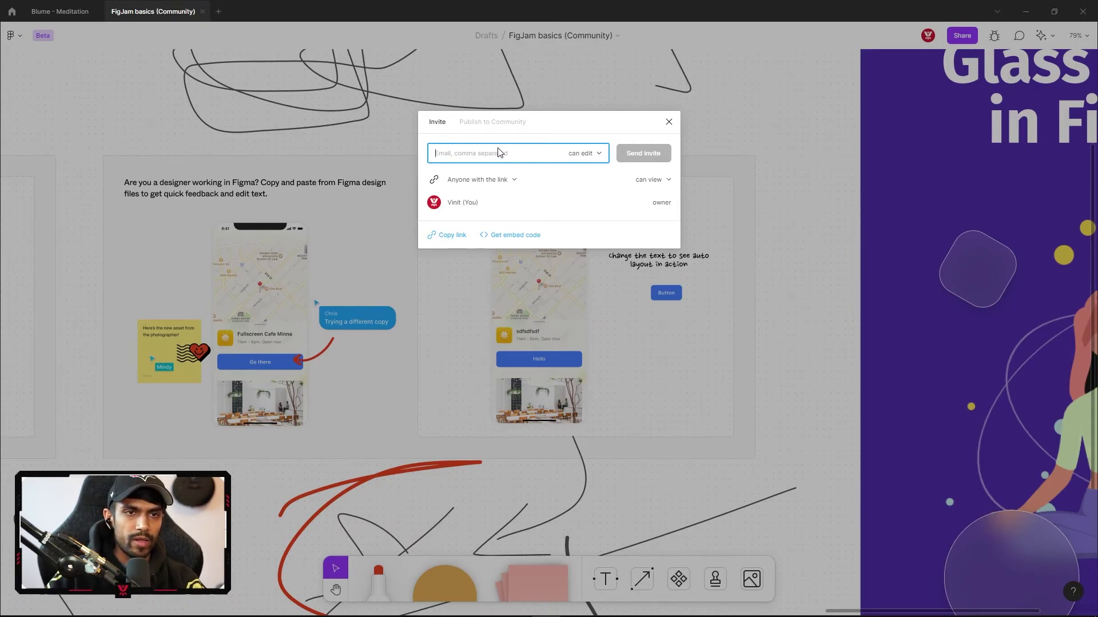
left_click(591, 160)
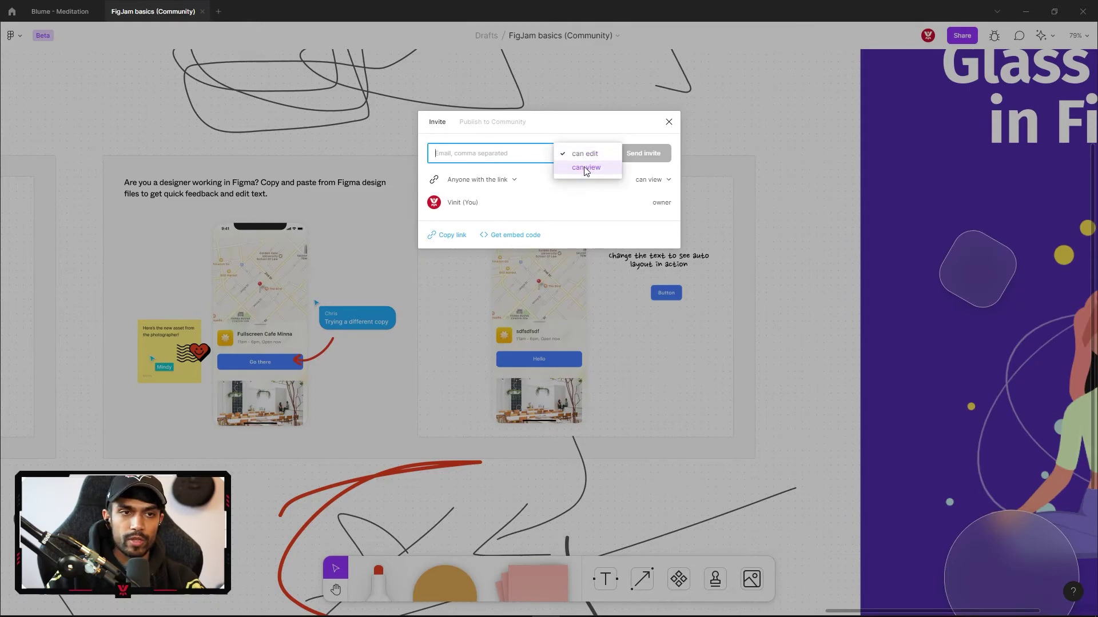
left_click(511, 170)
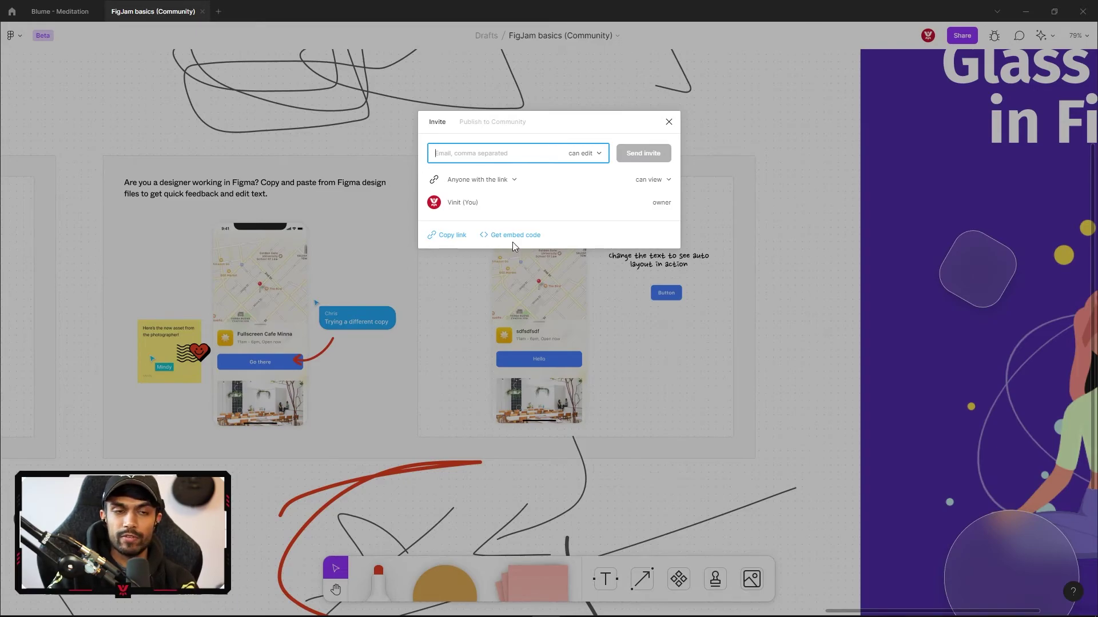
left_click(492, 122)
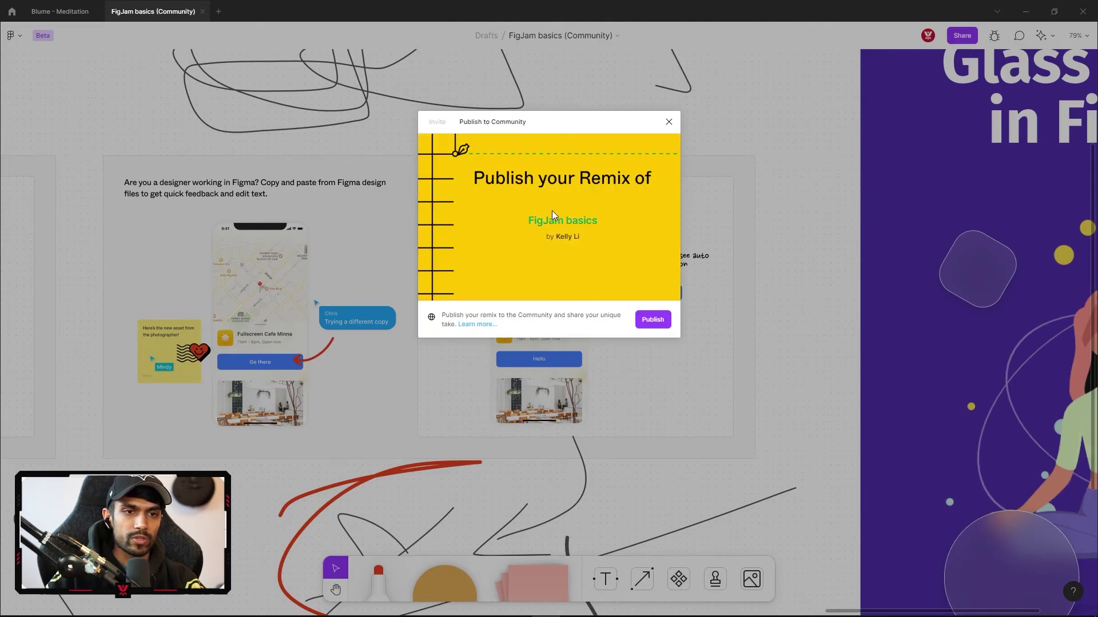